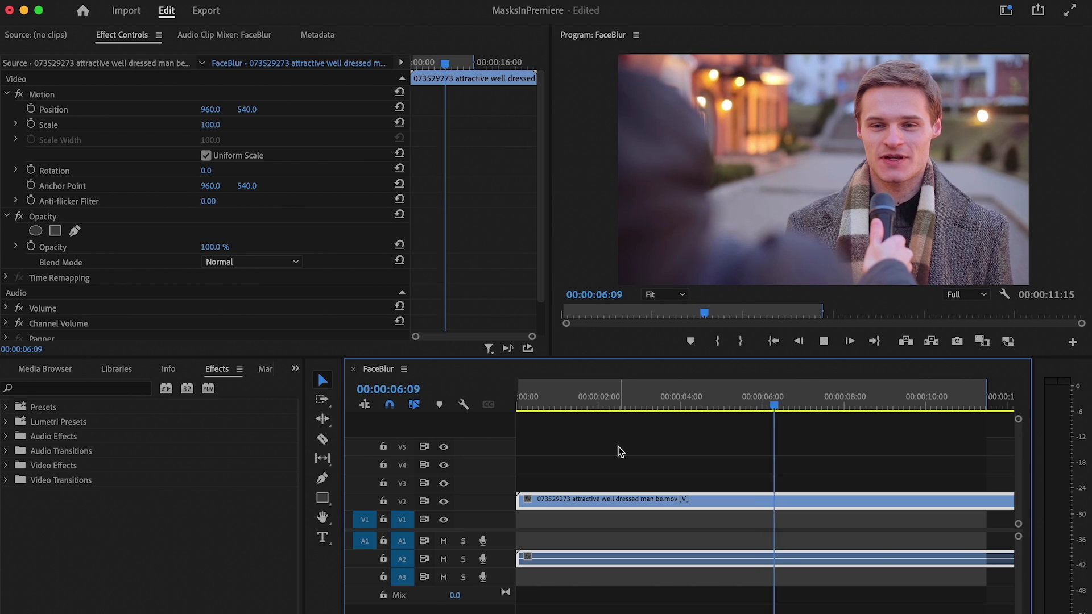
Stop playback, find the Gaussian Blur video effect and apply it to the interview clip on V2
key(space)
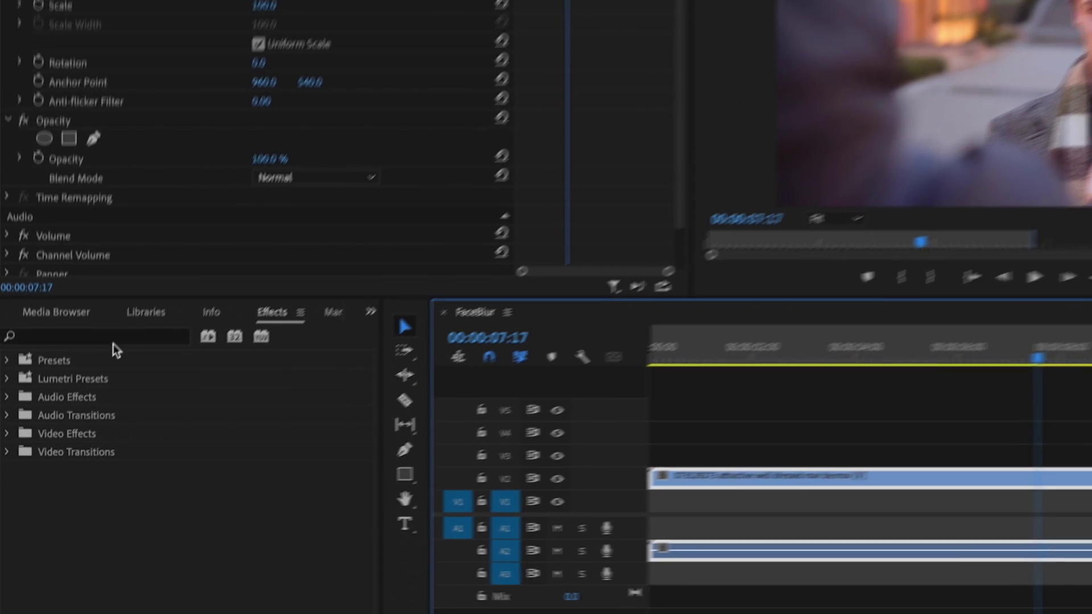
click(89, 392)
text(gaus)
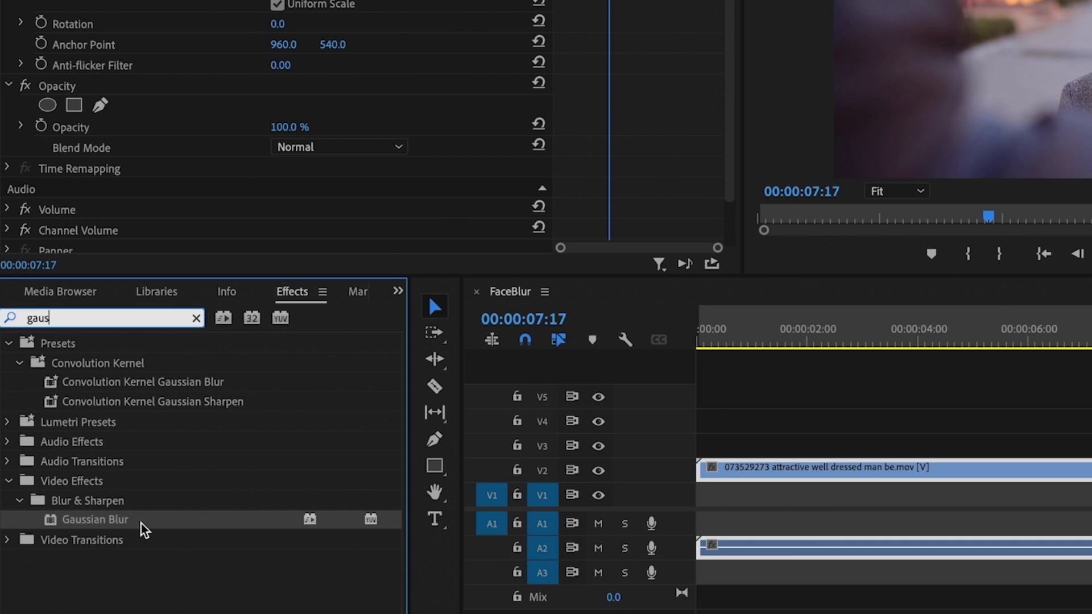
drag(144, 528, 426, 197)
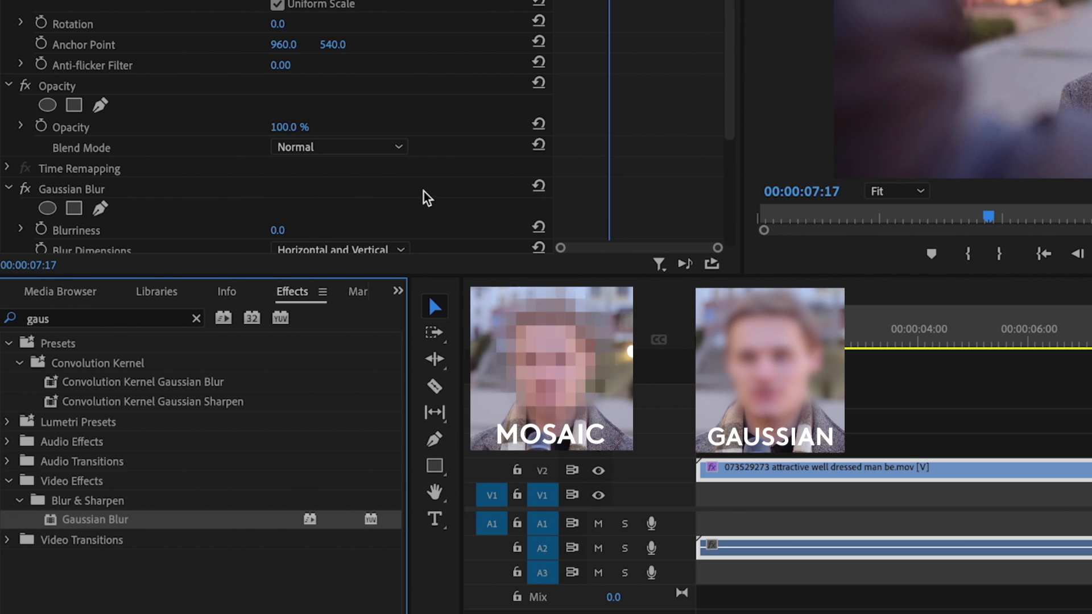
Add an elliptical Gaussian Blur mask around the man's head and set its mask expansion to 50
scroll(731, 44, down, 4)
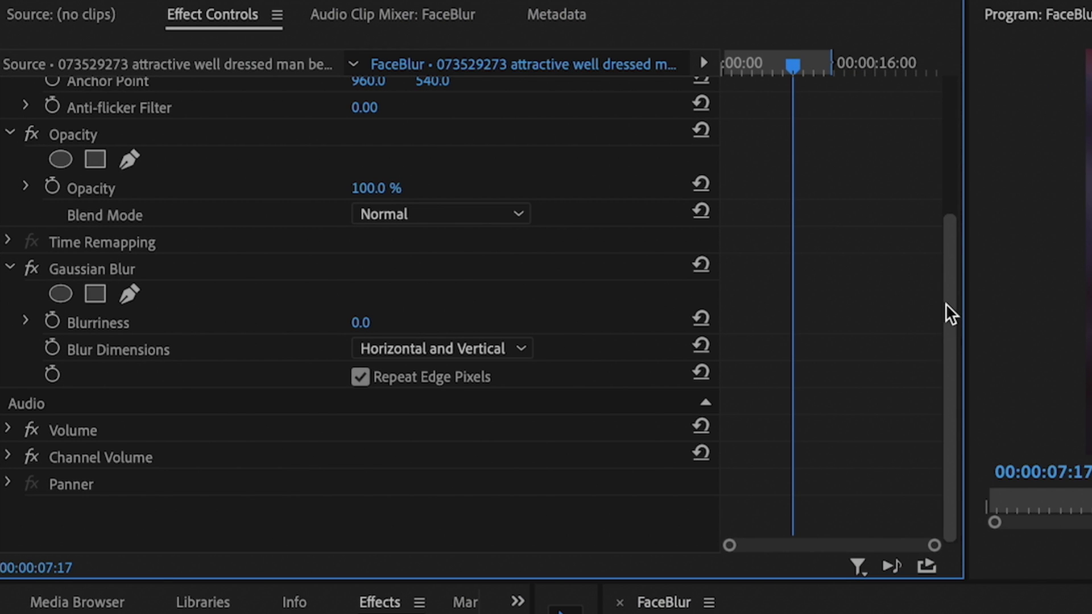
click(62, 295)
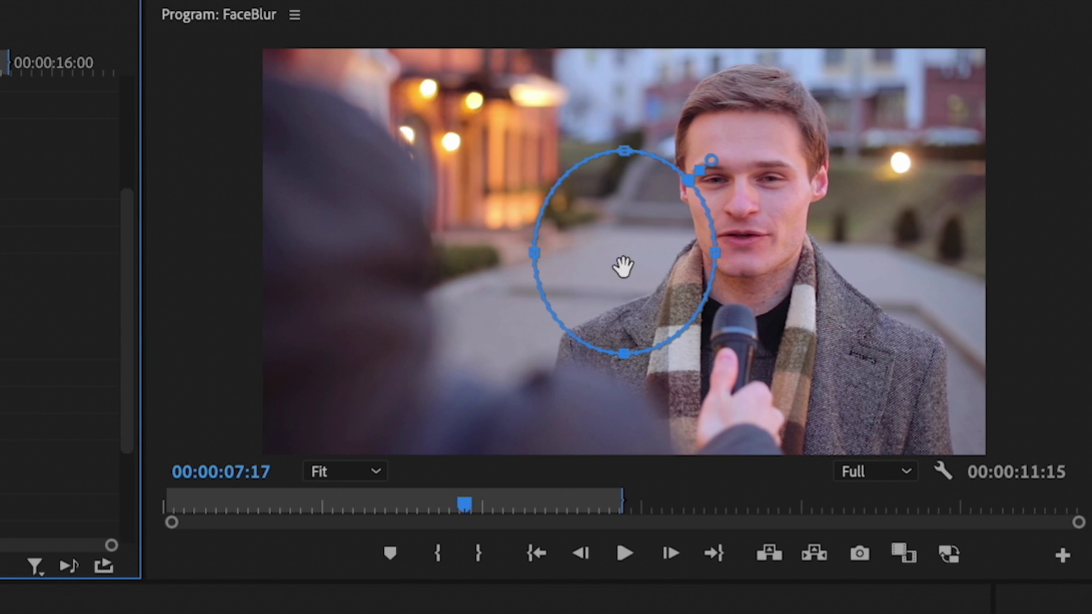
drag(623, 266, 732, 188)
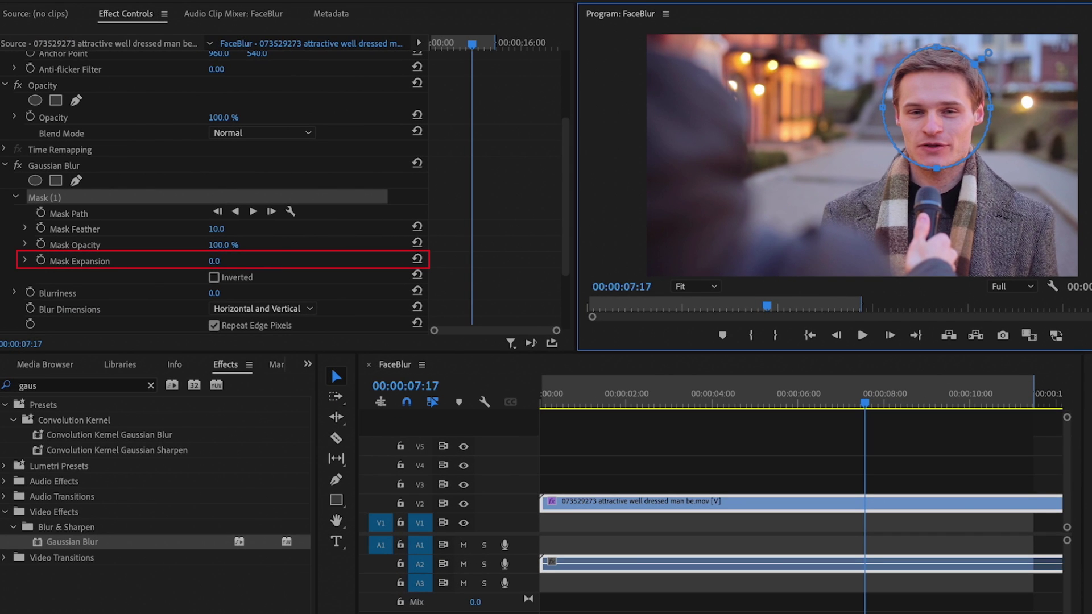
drag(213, 261, 242, 261)
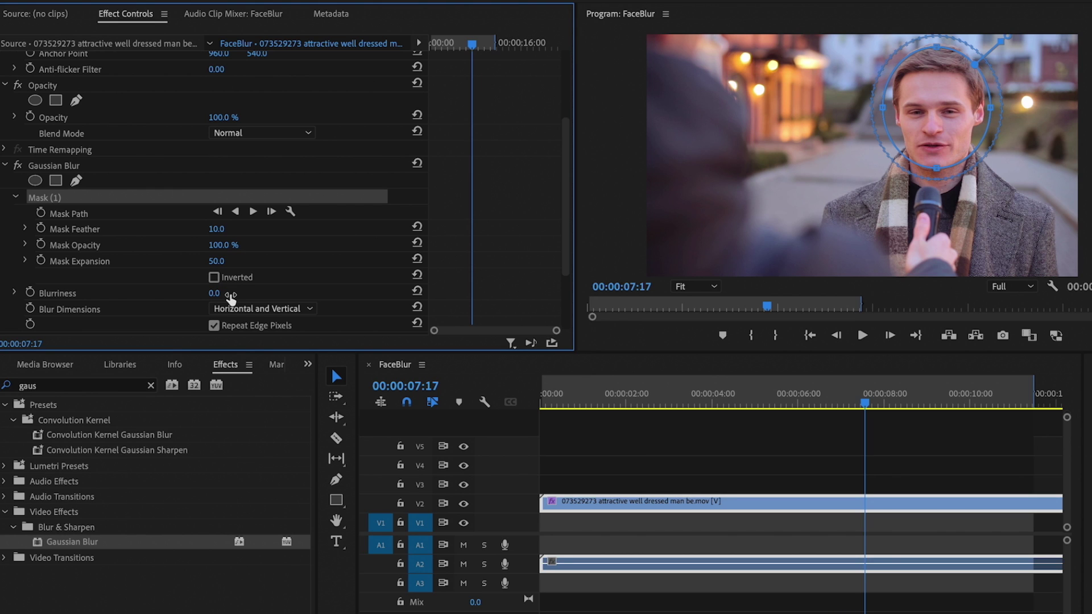
Set the Gaussian Blur's blurriness to 60 and deselect the clip
click(230, 294)
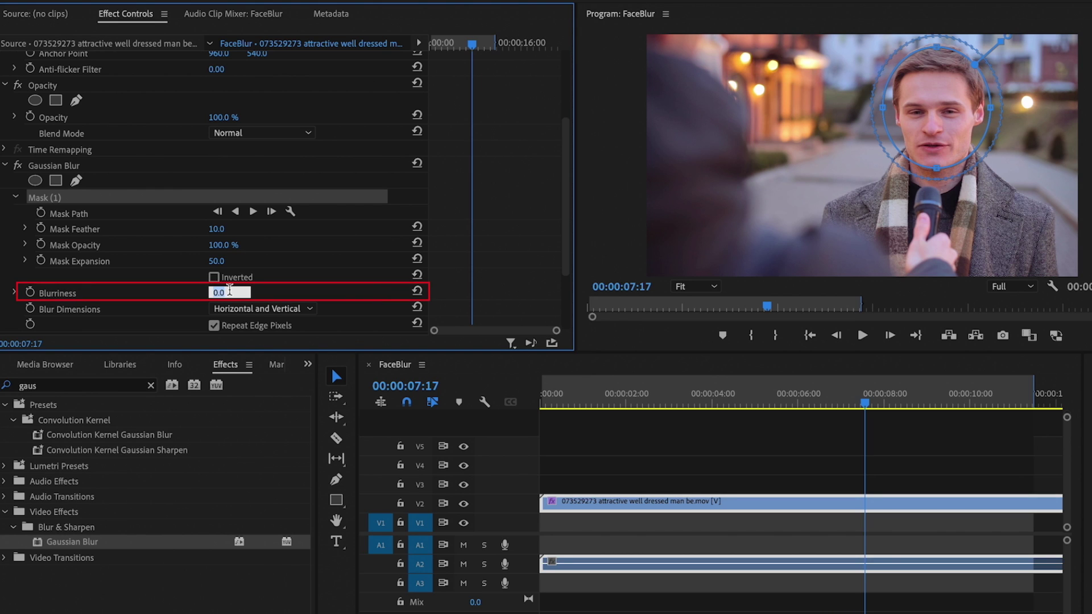
text(60)
key(Return)
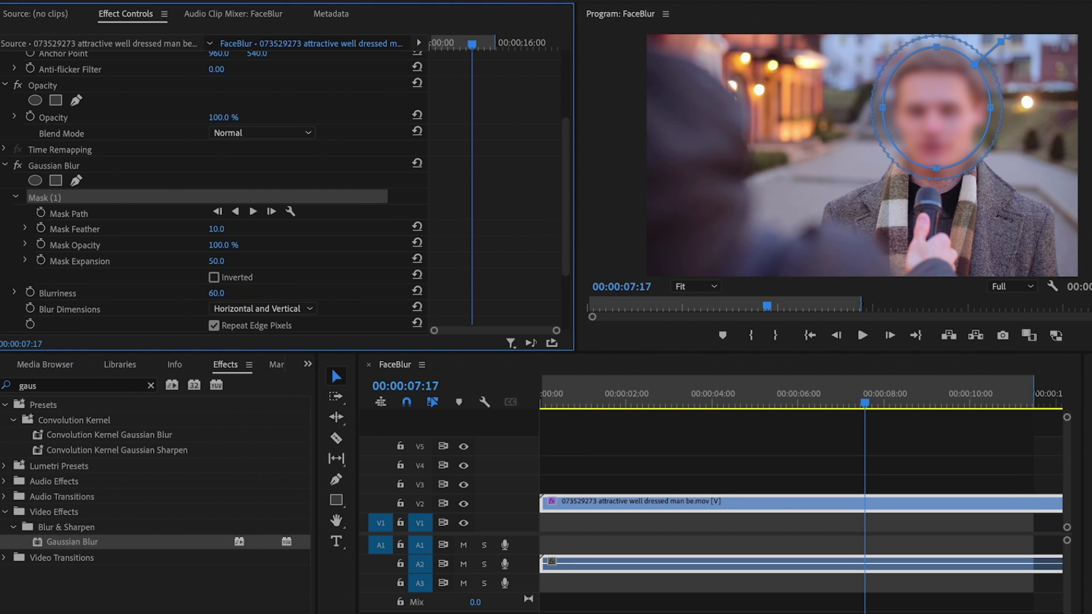
click(729, 461)
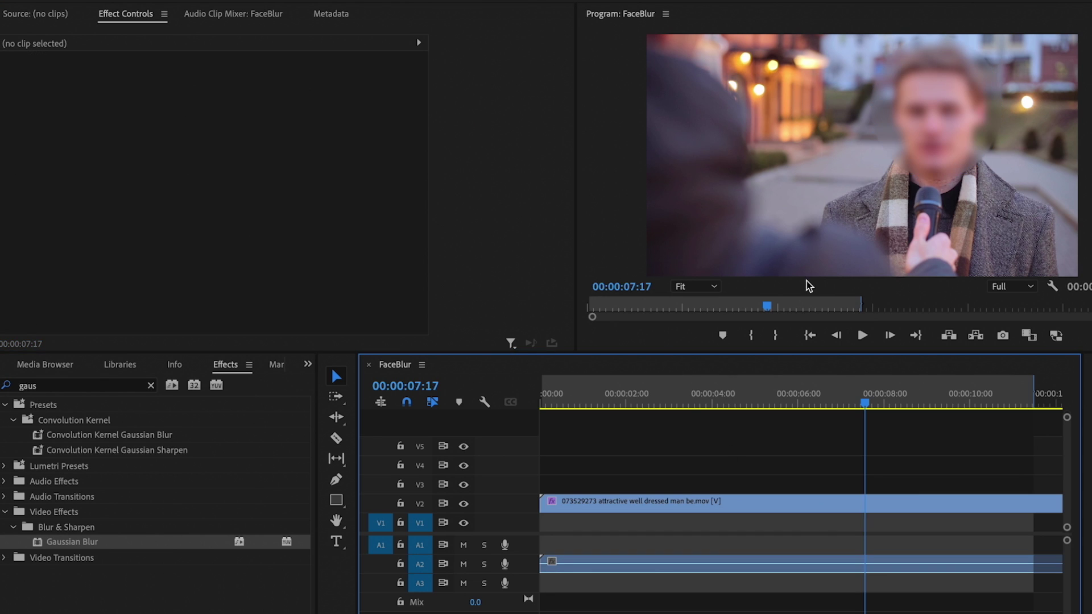
Raise the face mask's feather on the interview clip to about 81 and return the playhead to the start
click(737, 501)
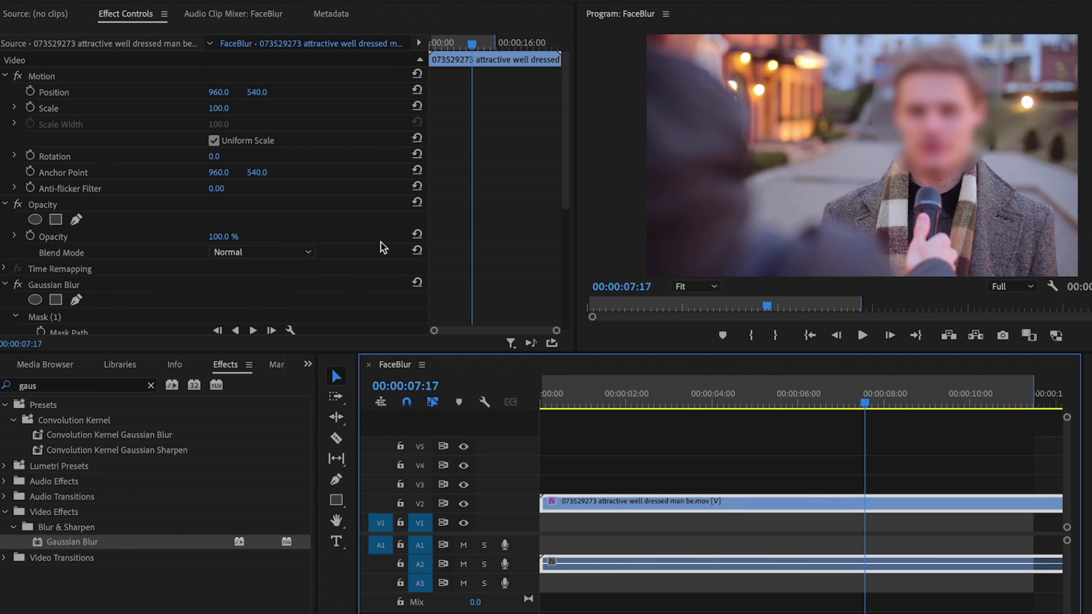
drag(566, 153, 564, 225)
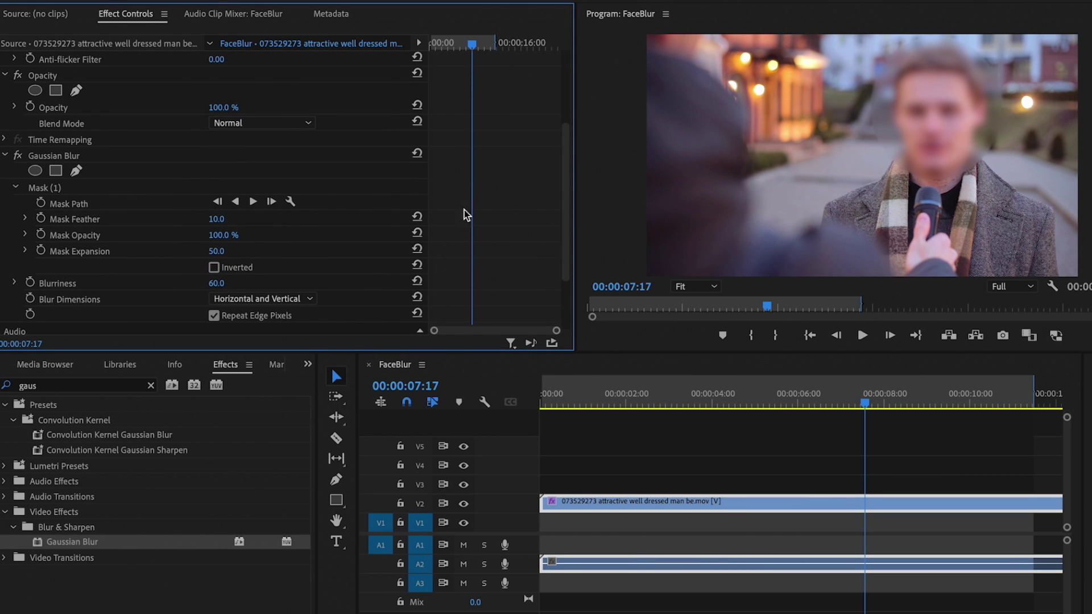
drag(228, 222, 259, 222)
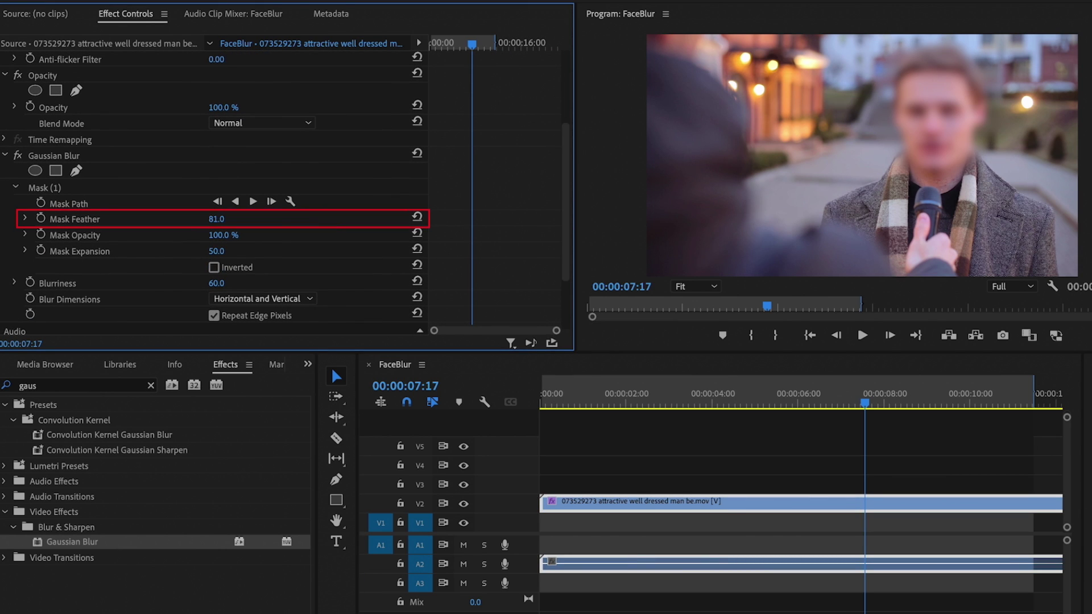
drag(283, 222, 278, 221)
click(633, 435)
click(547, 396)
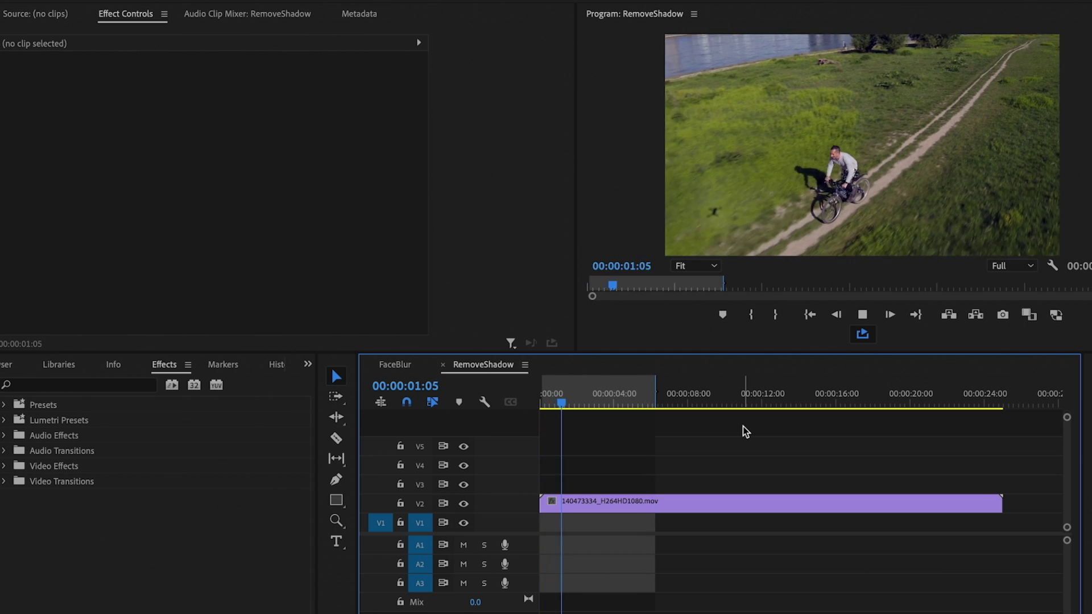
Stop the RemoveShadow sequence at about 00:00:02:08 and duplicate the cyclist clip from V2 onto V3
key(space)
click(663, 510)
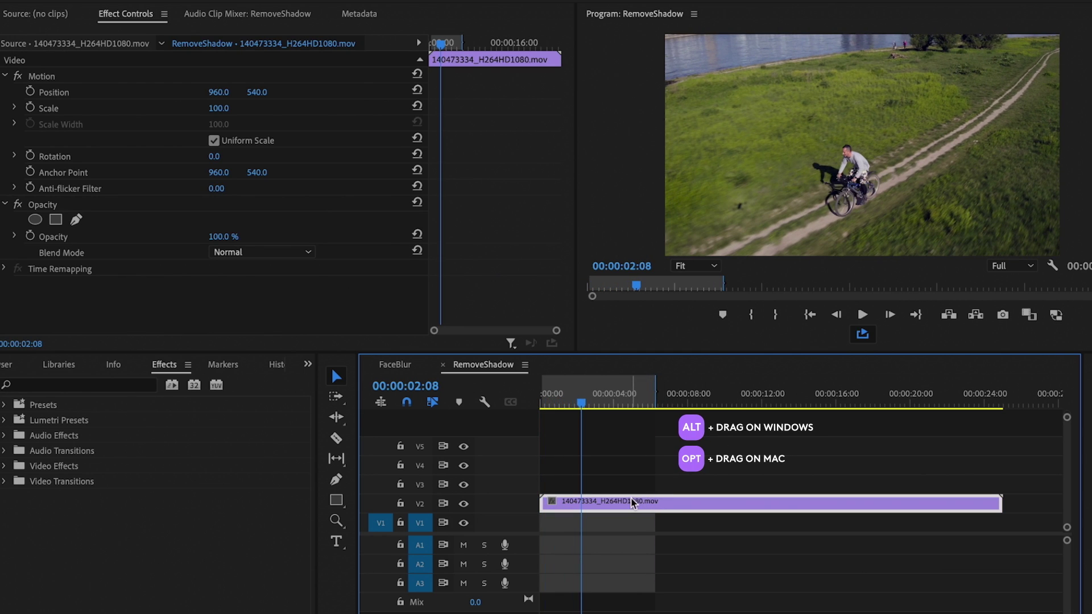
drag(633, 503, 632, 484)
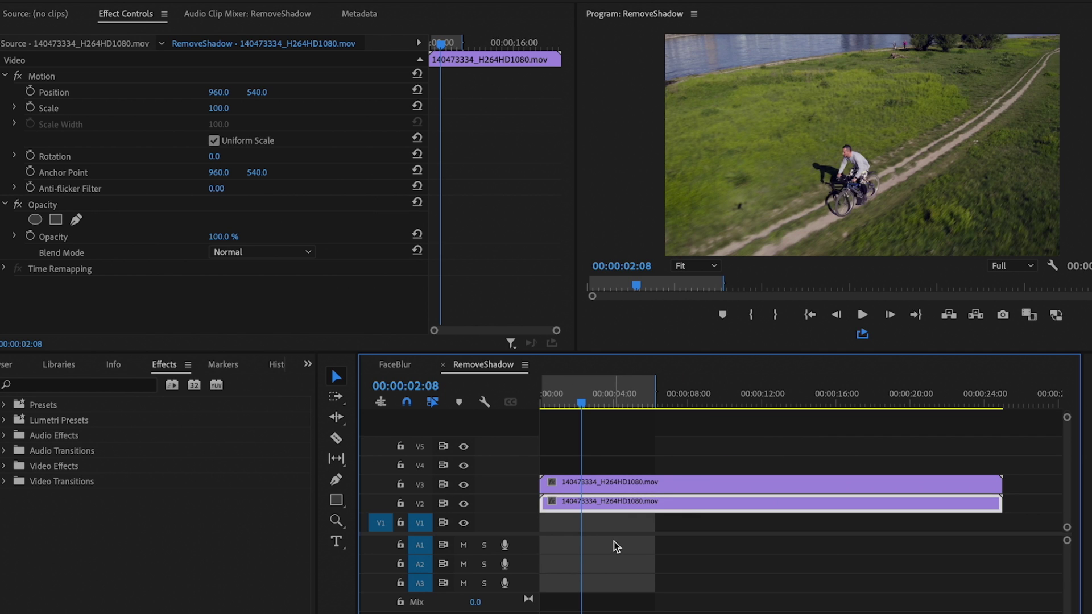
click(616, 546)
Draw a freehand opacity mask with the Pen tool closely around the drone's shadow on the V3 clip, viewed at 400%
click(596, 491)
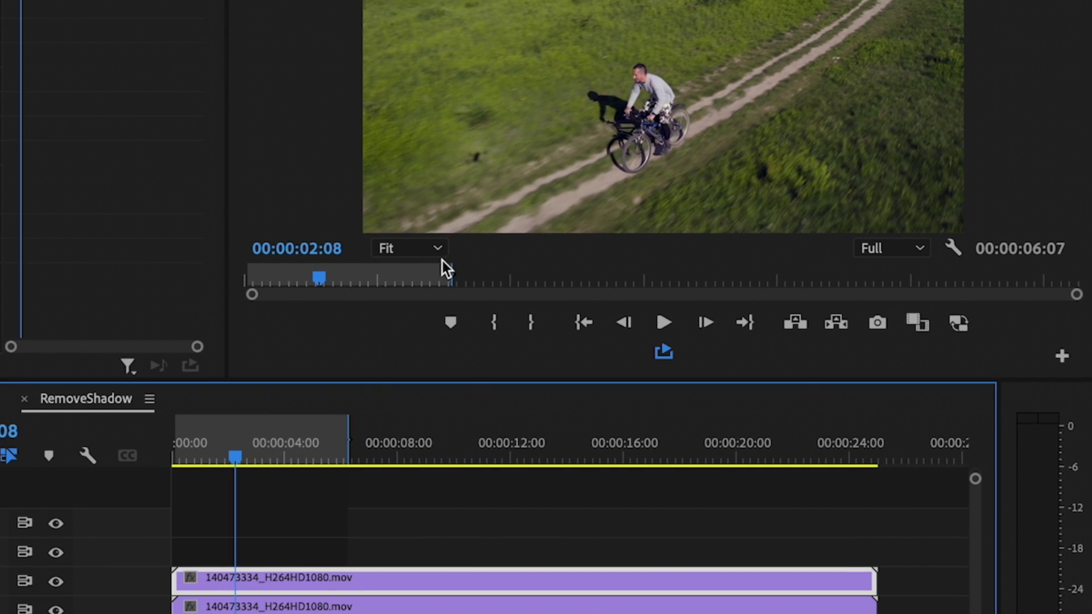
click(437, 251)
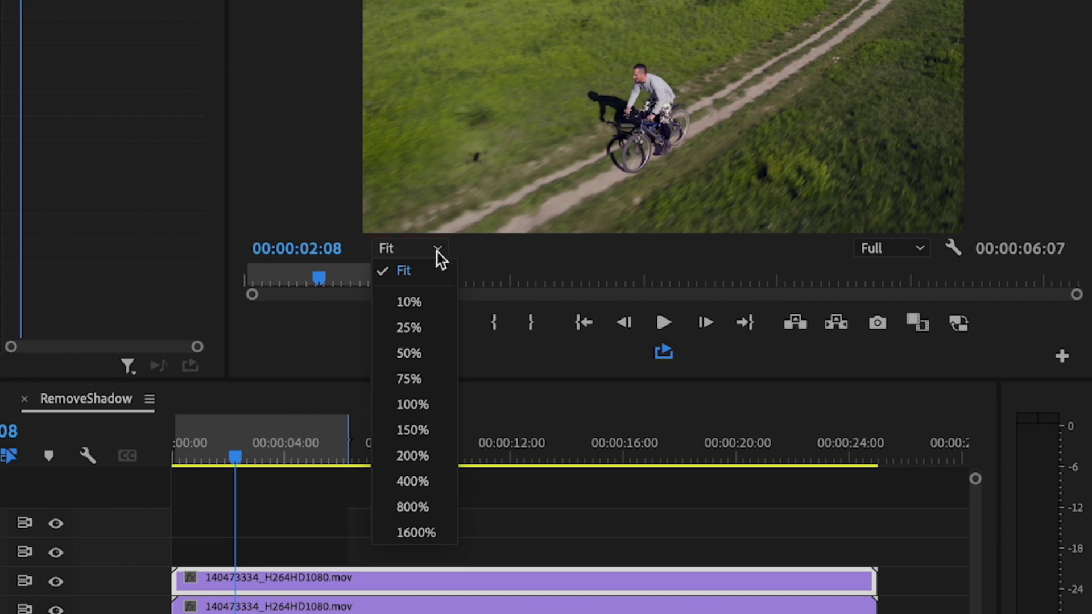
click(422, 481)
drag(1074, 85, 1061, 156)
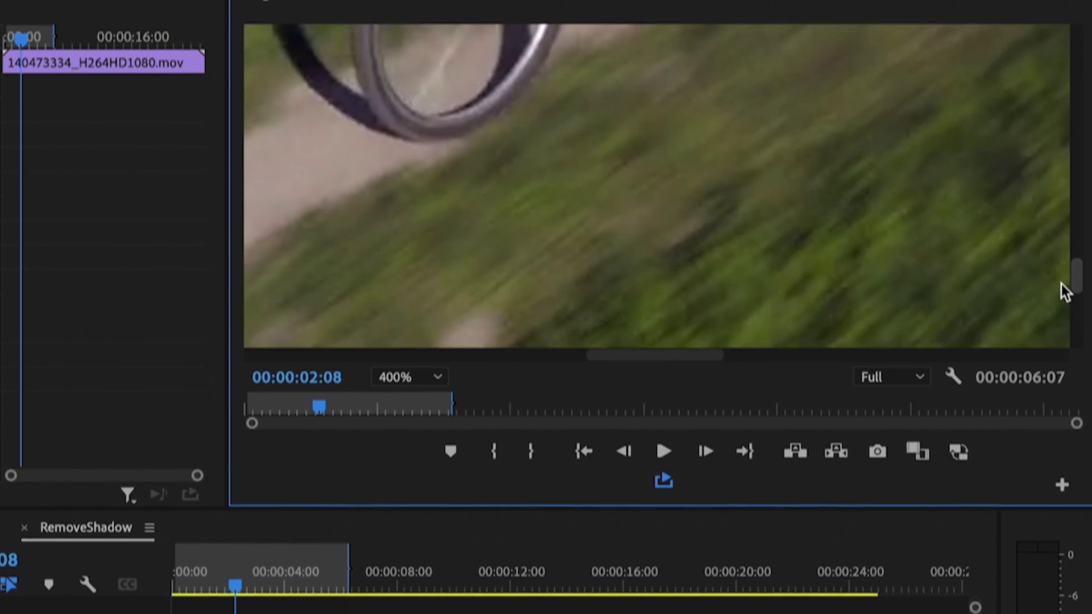
drag(1061, 285, 1052, 267)
drag(690, 360, 463, 356)
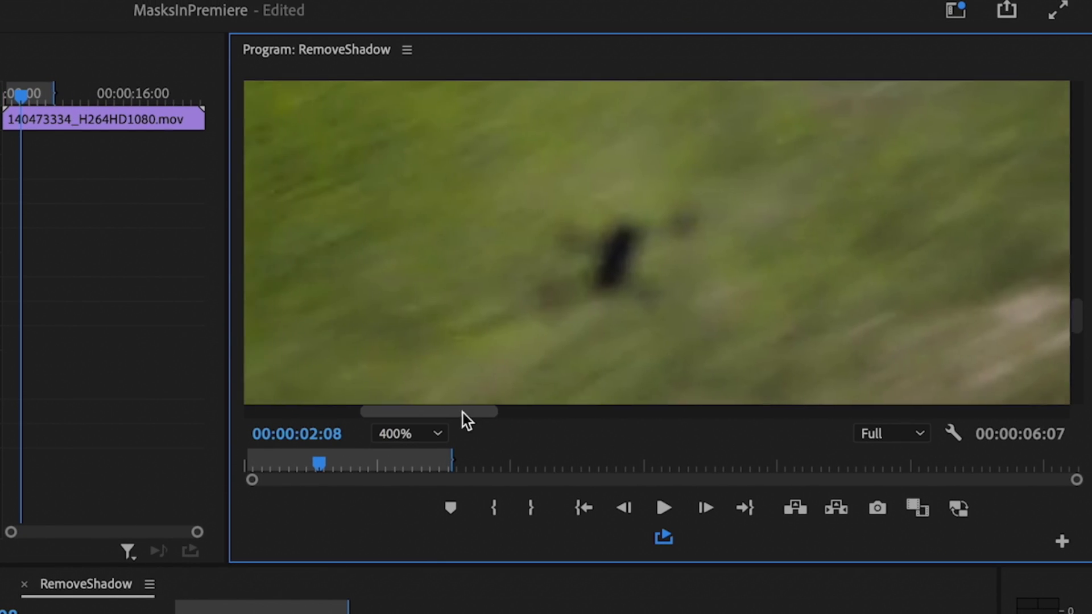
drag(463, 413, 462, 413)
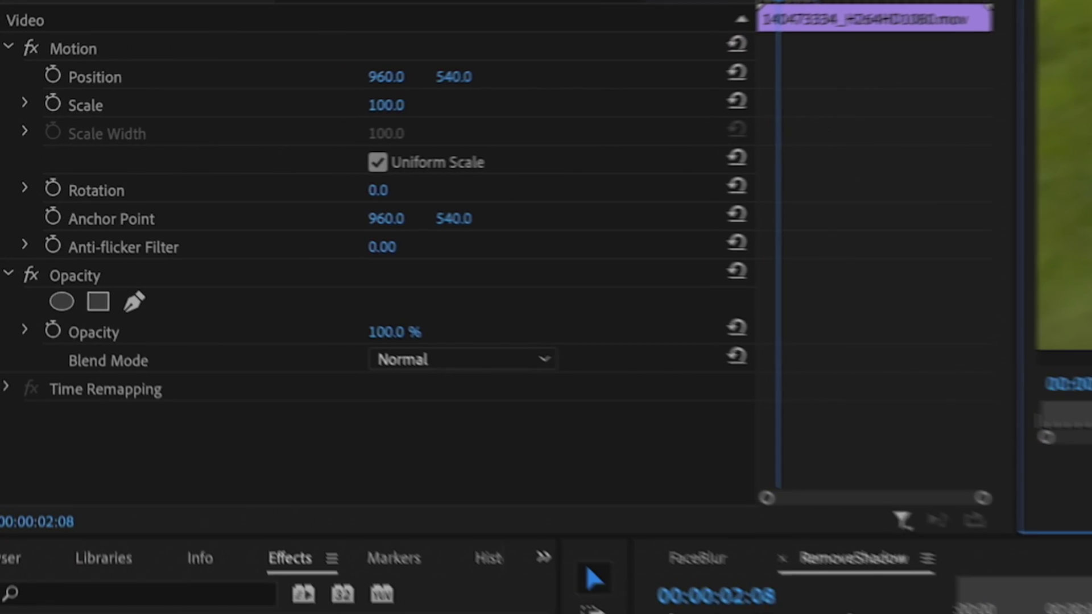
click(141, 312)
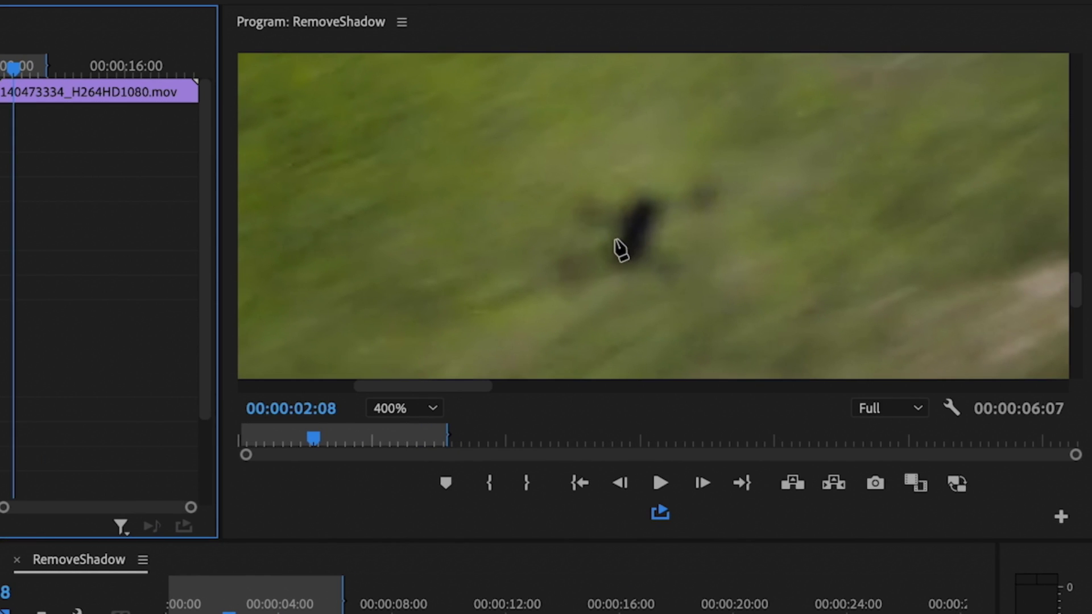
click(614, 239)
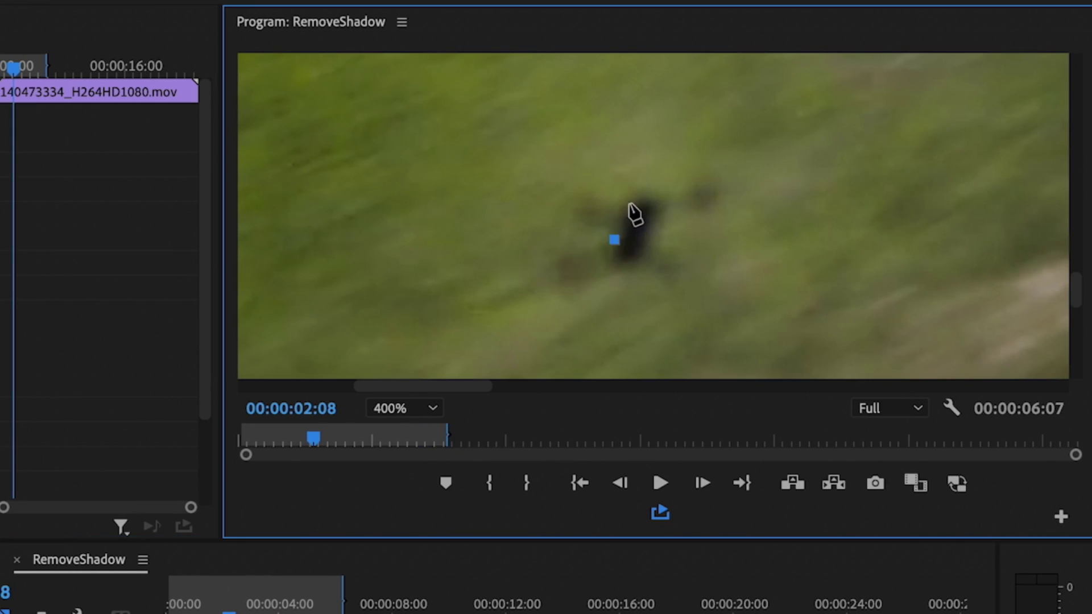
click(652, 229)
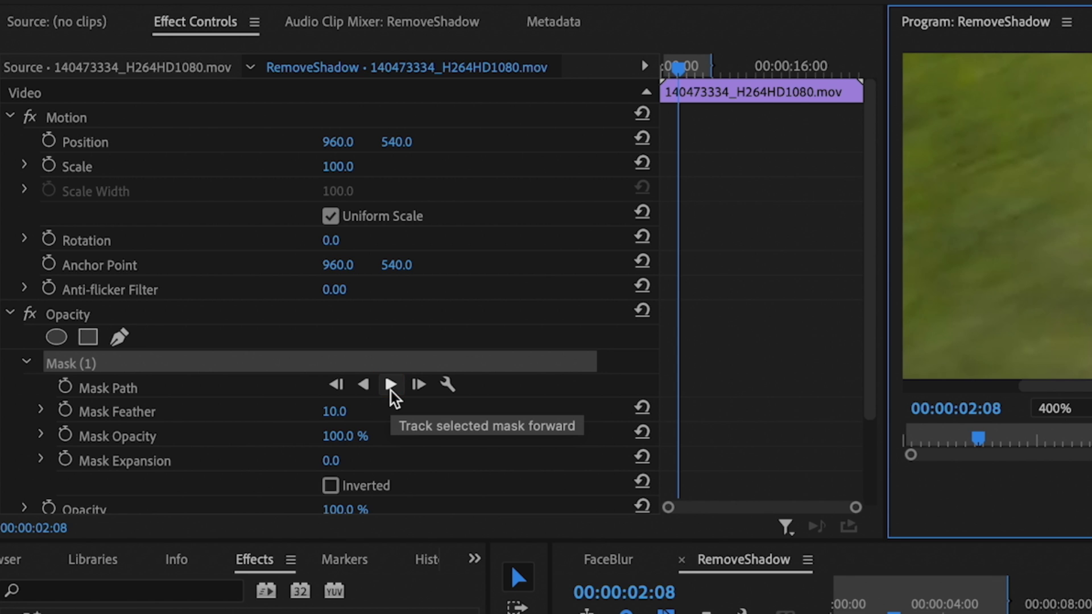
Track the drone shadow mask forward and return the playhead to the start of the sequence
click(391, 390)
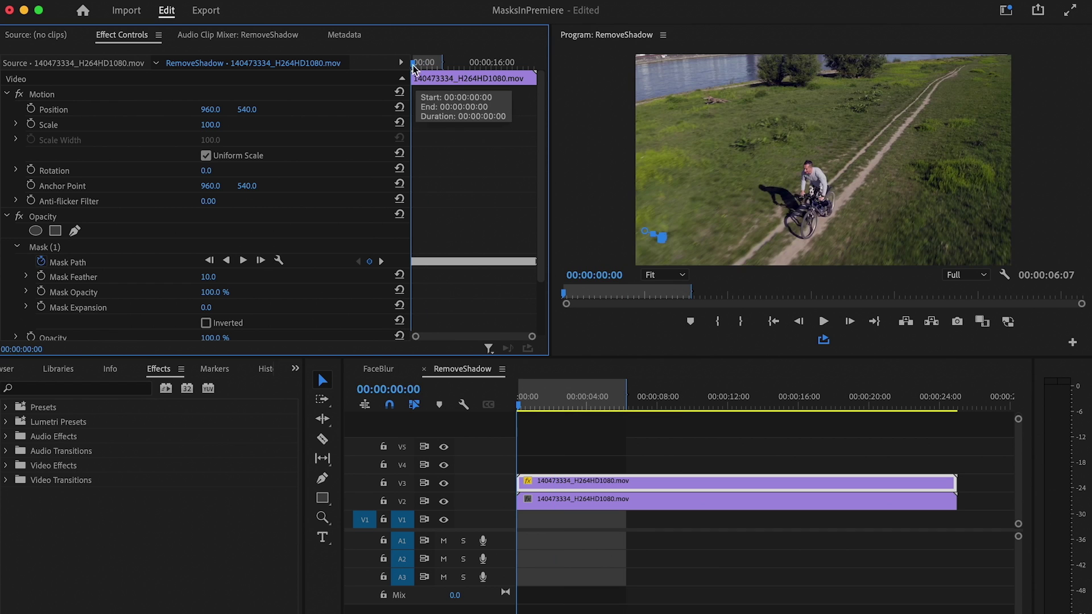
mouse_move(423, 64)
mouse_down()
mouse_move(446, 68)
mouse_move(412, 68)
mouse_up()
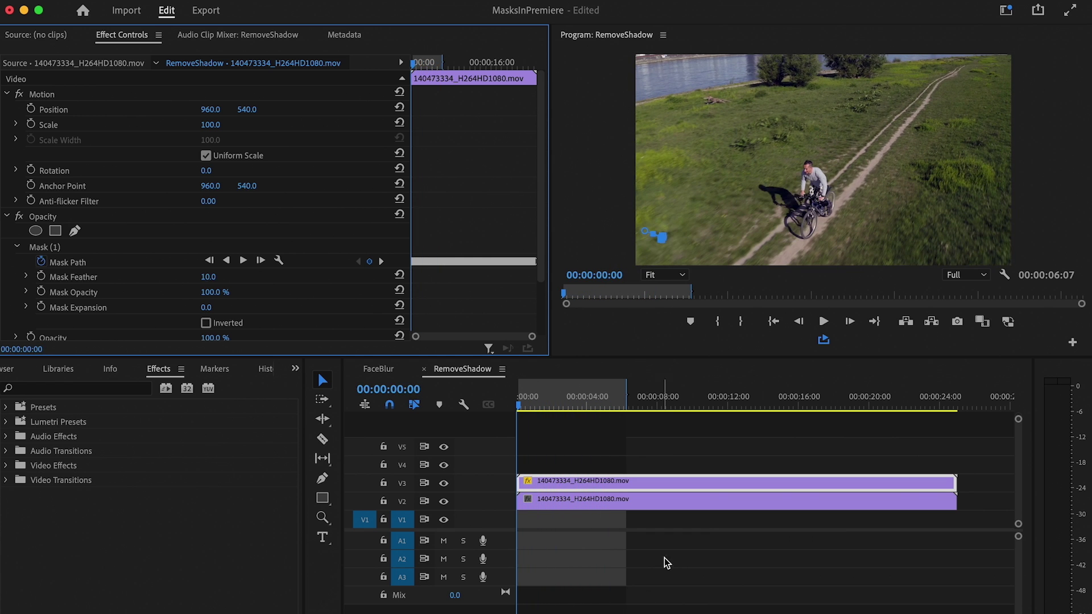
click(621, 471)
Duplicate the masked clip from V3 onto V4 and select the copy
click(635, 478)
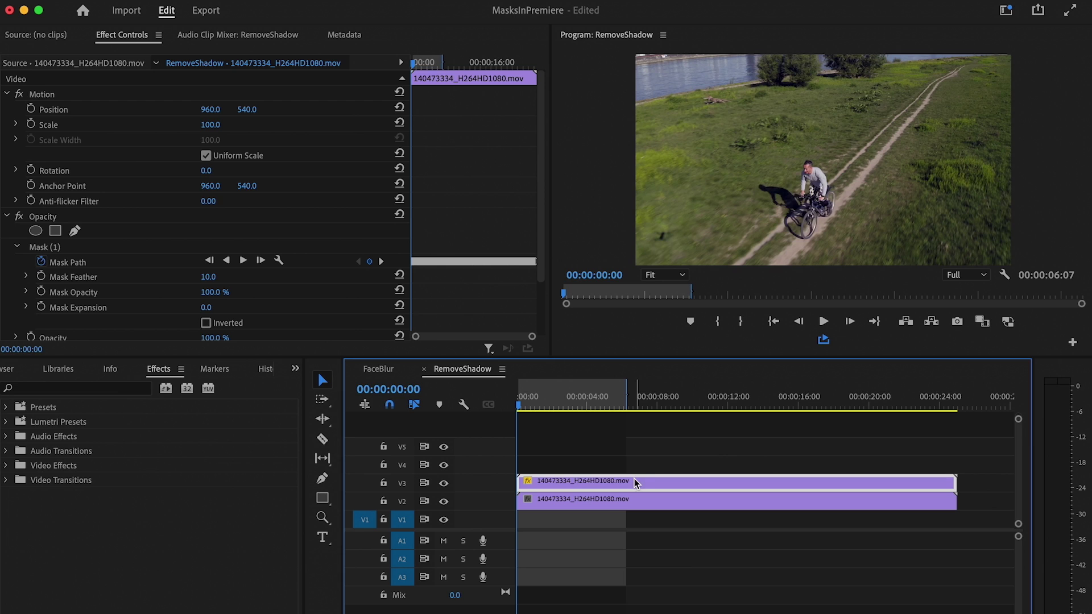
drag(630, 479, 630, 468)
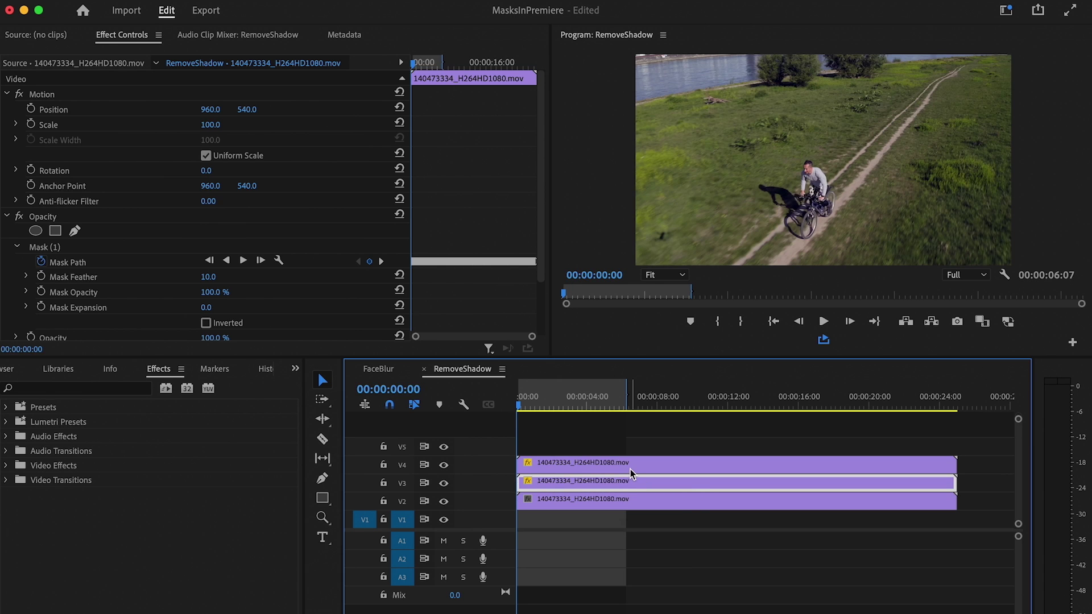
click(630, 469)
Set the V4 clip's opacity mask to an expansion of 49 and a feather of 30, viewed at 150%
click(664, 274)
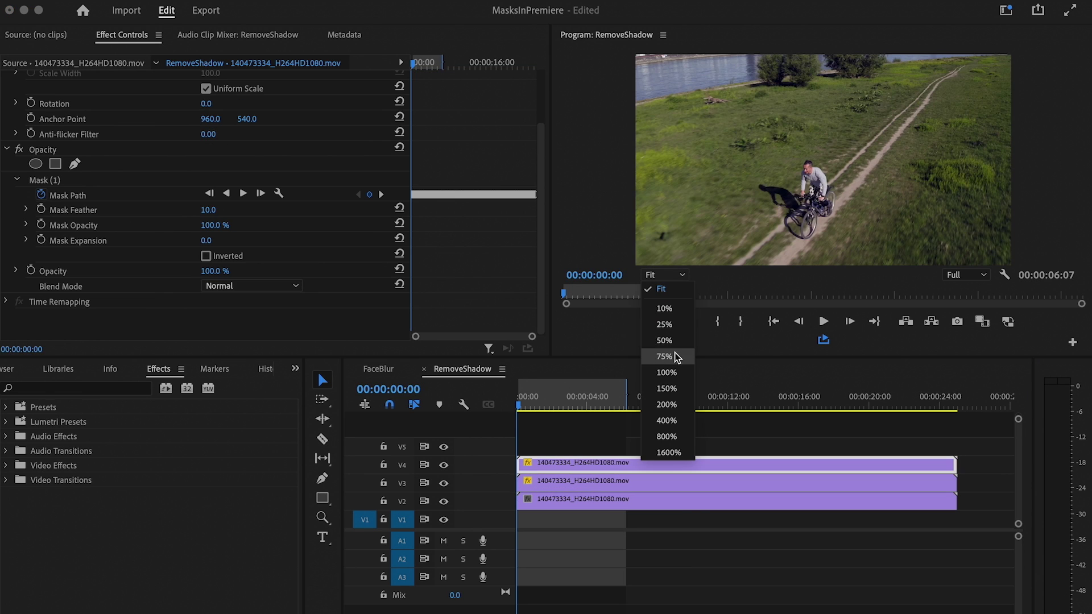
click(667, 388)
drag(1079, 166, 1080, 216)
drag(925, 268, 785, 268)
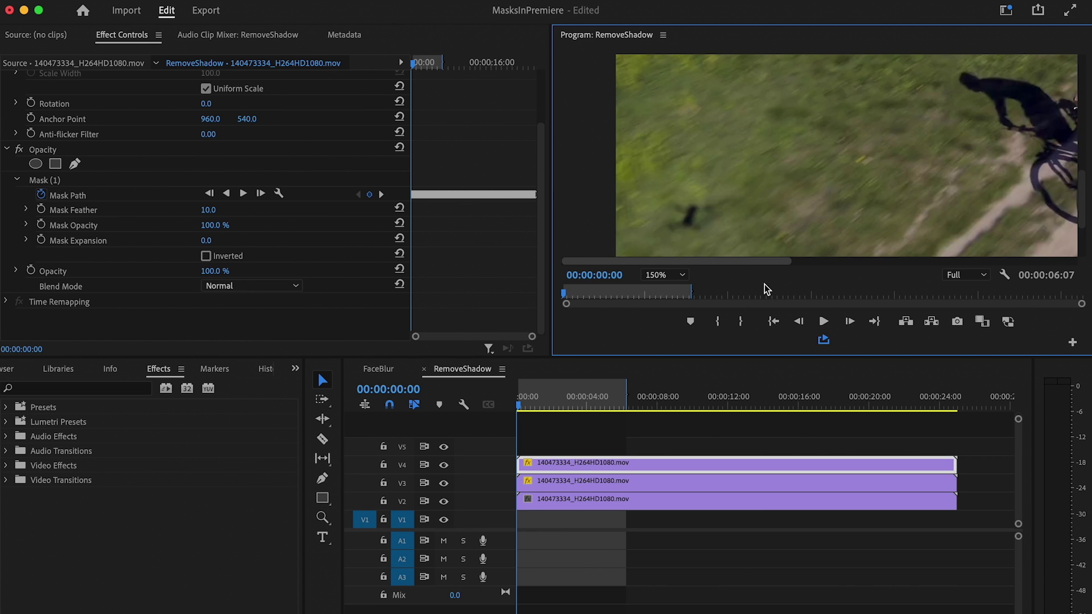
drag(1084, 219, 1084, 250)
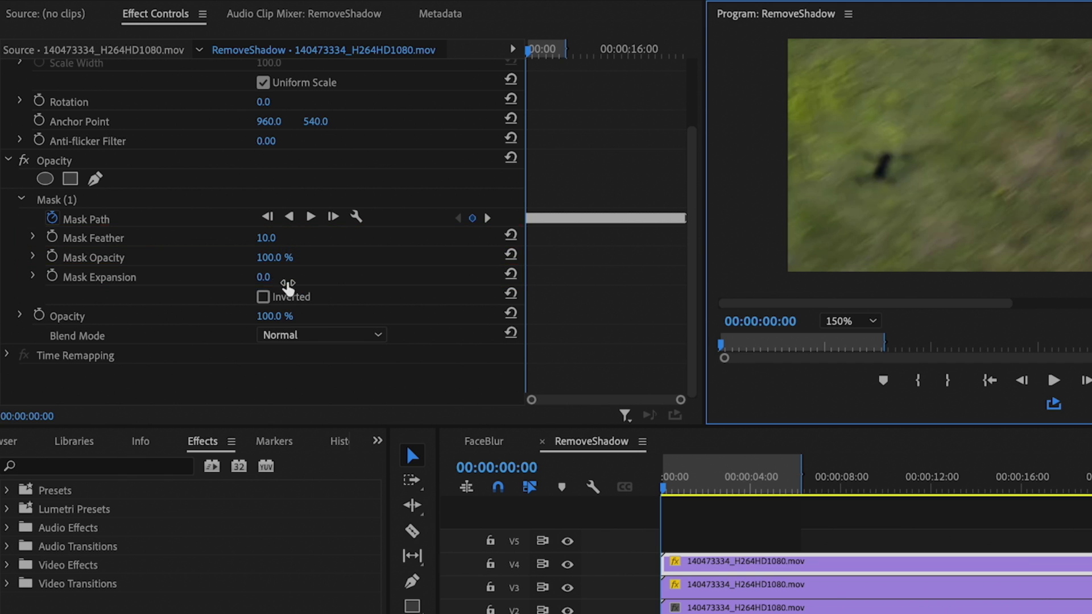
drag(263, 276, 277, 277)
click(177, 206)
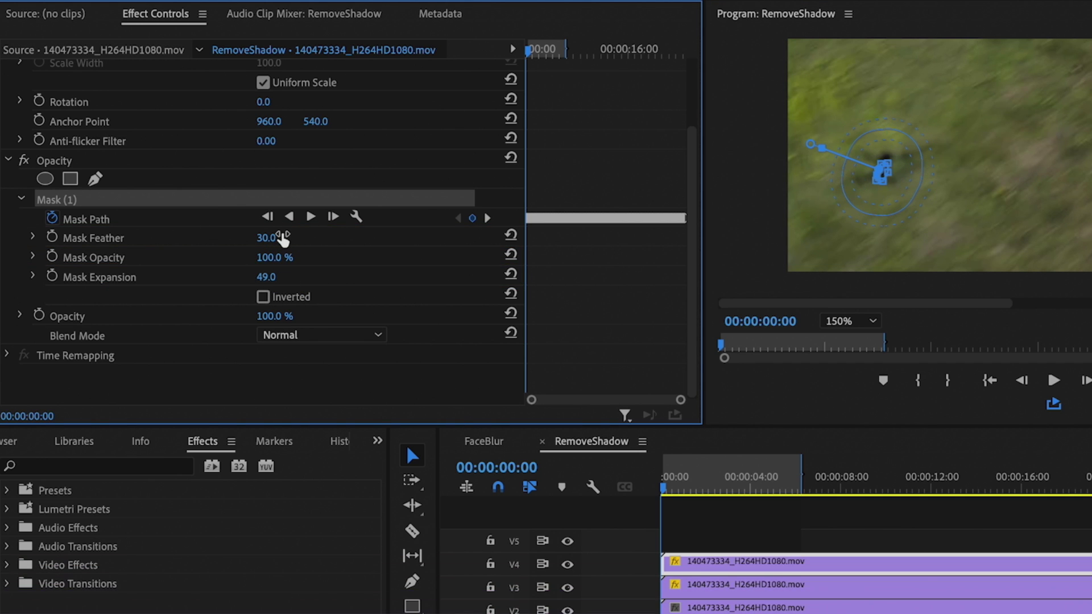
Apply the Transform effect to the V4 clip, set its position to about 833, 624, and clear the effects search
click(156, 465)
text(transfor)
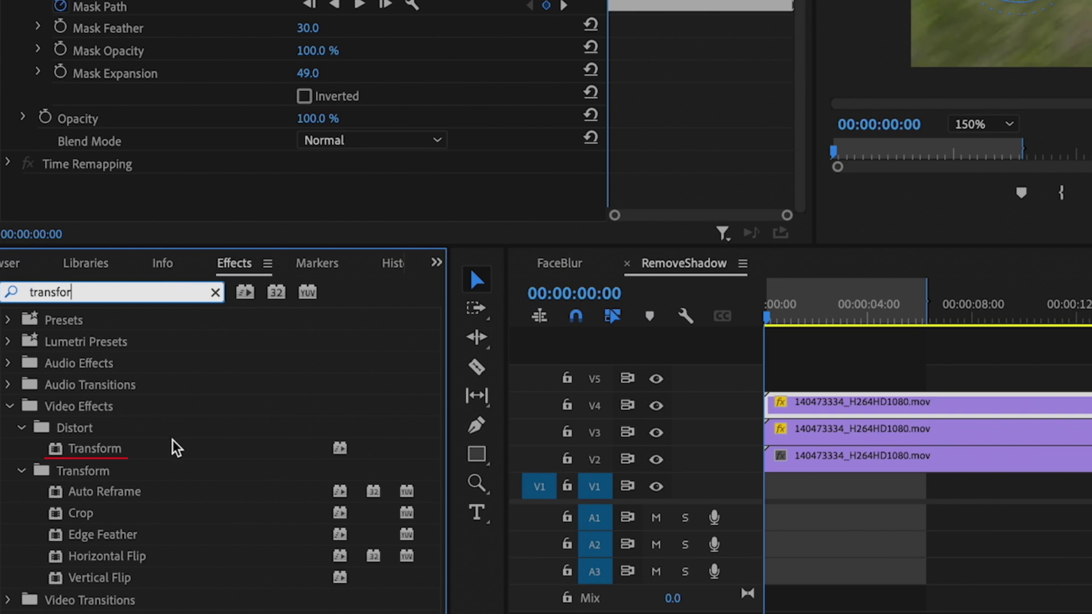
drag(173, 448, 239, 173)
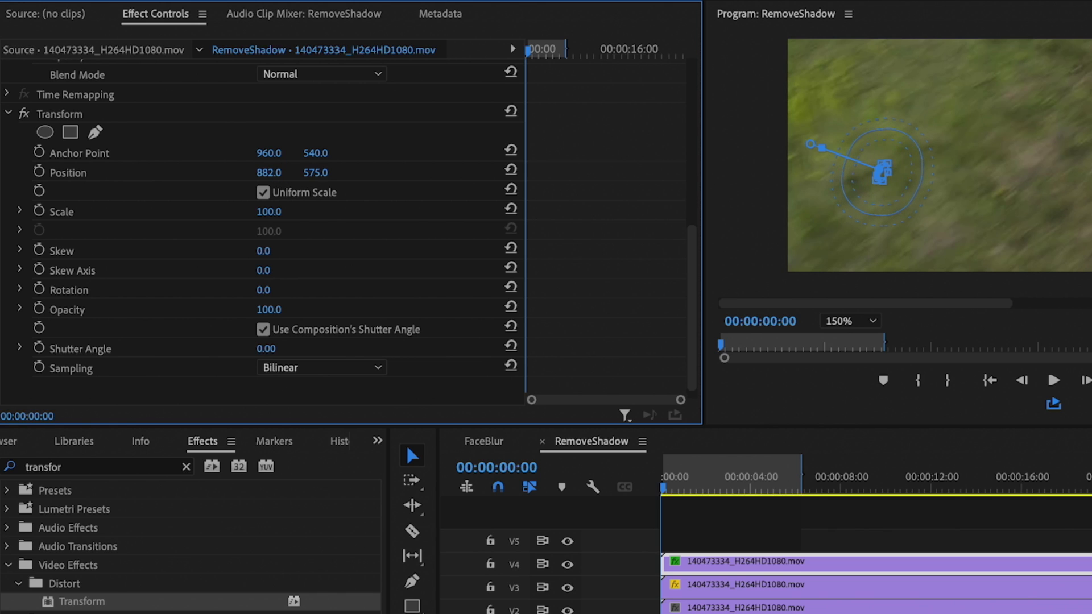
mouse_move(316, 173)
mouse_down()
mouse_move(339, 173)
mouse_move(260, 173)
mouse_up()
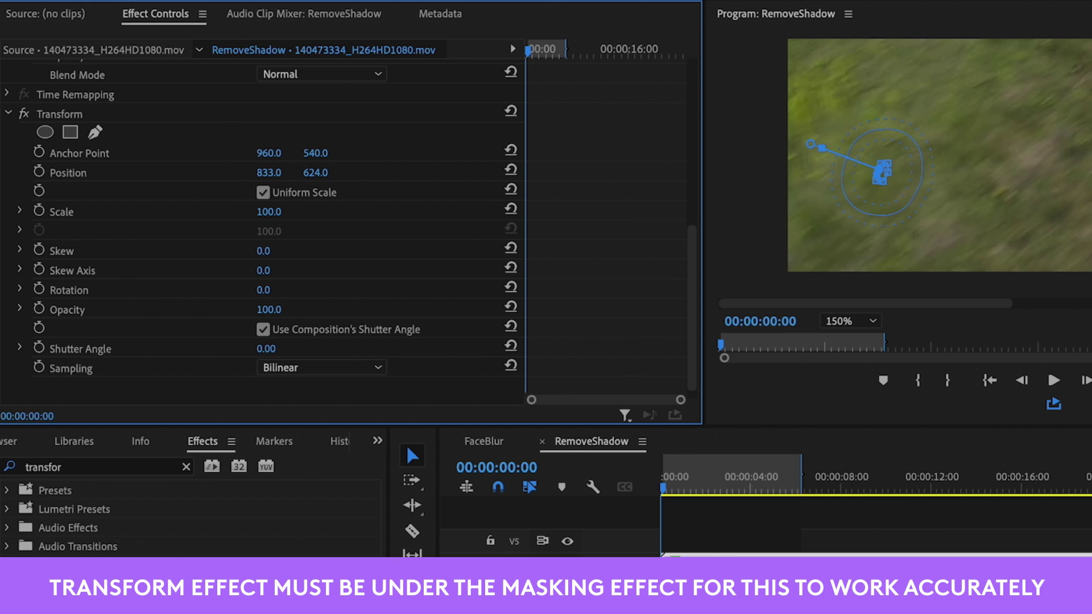
click(186, 467)
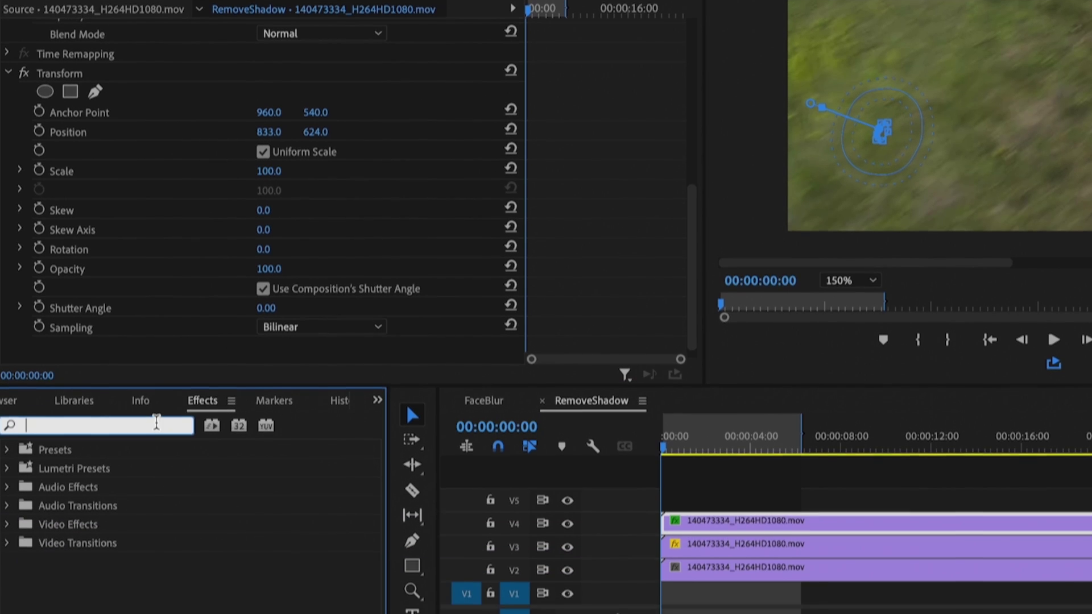
Apply the Gaussian Blur effect to the V4 clip and set its blurriness to 2
text(blur)
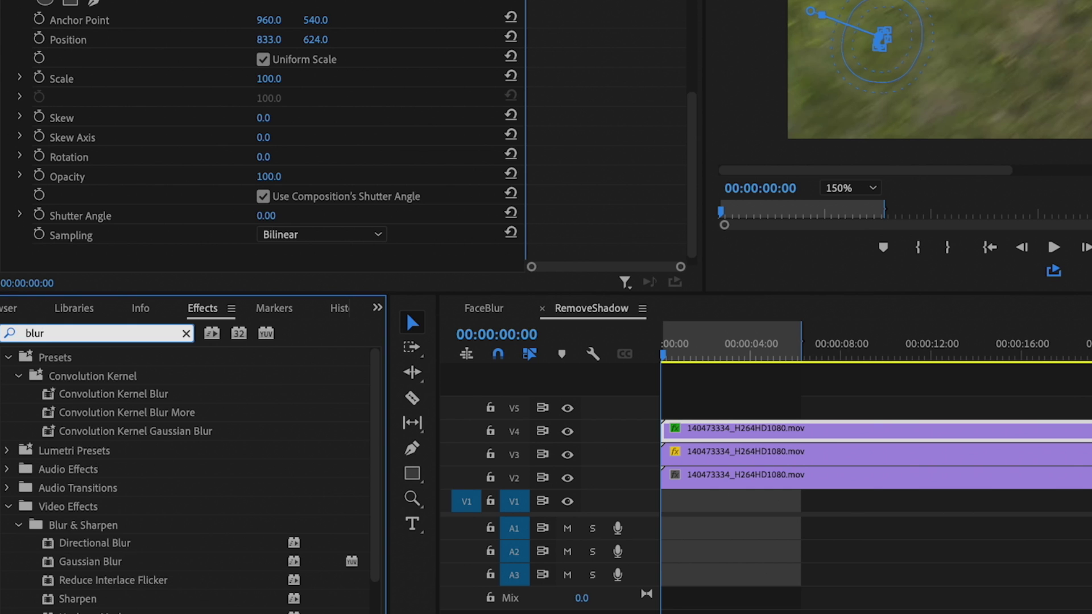
scroll(187, 478, down, 3)
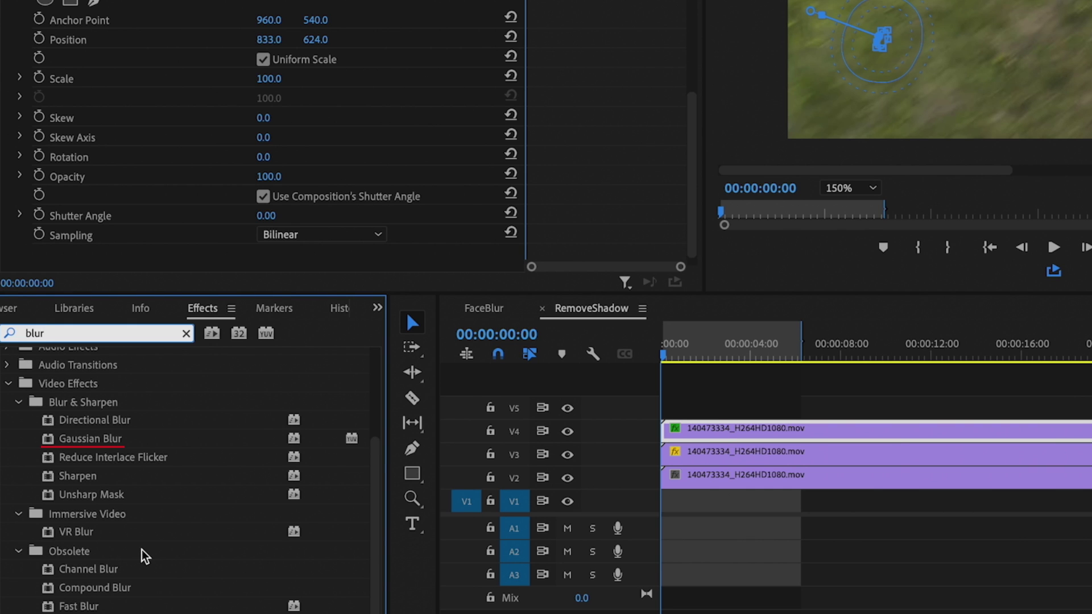
drag(104, 439, 187, 271)
drag(186, 400, 188, 402)
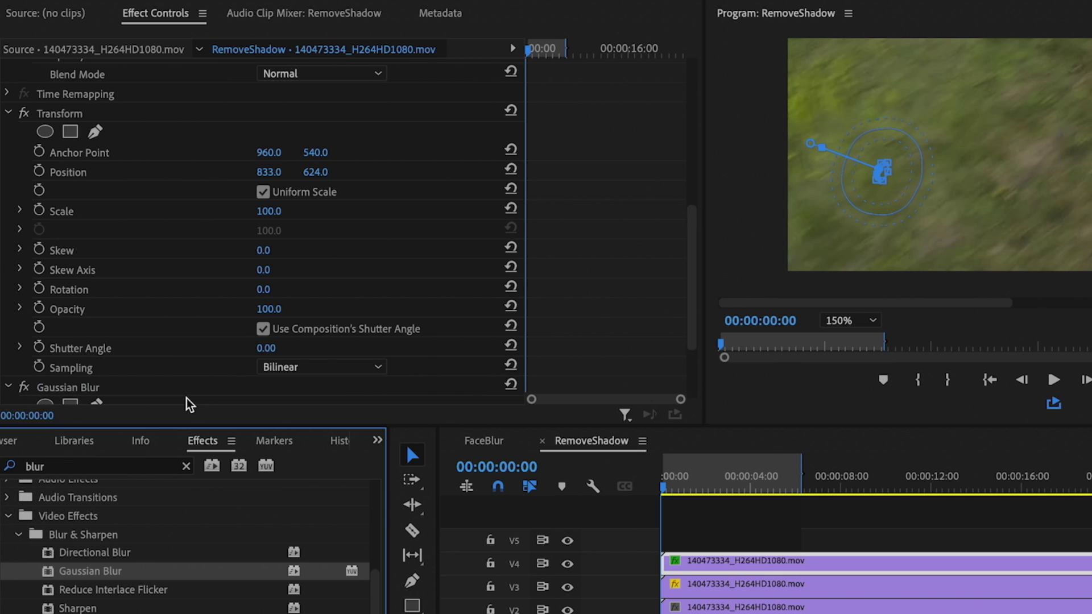
click(259, 315)
text(2)
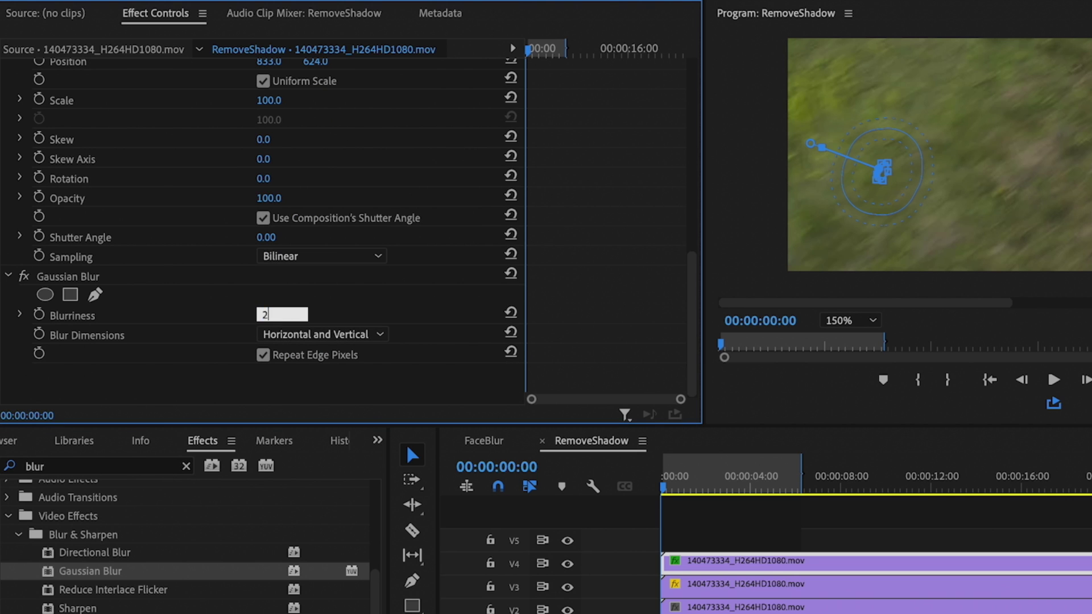
key(Return)
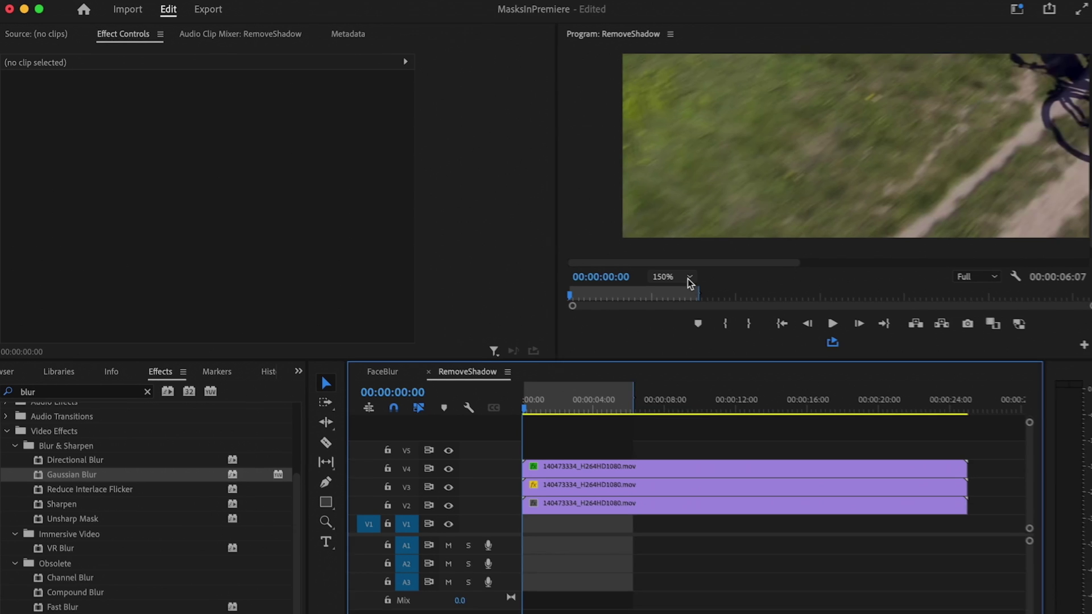
Fit the preview to the monitor and examine the patched shadow area enlarged across the first second of the clip
click(689, 277)
click(666, 291)
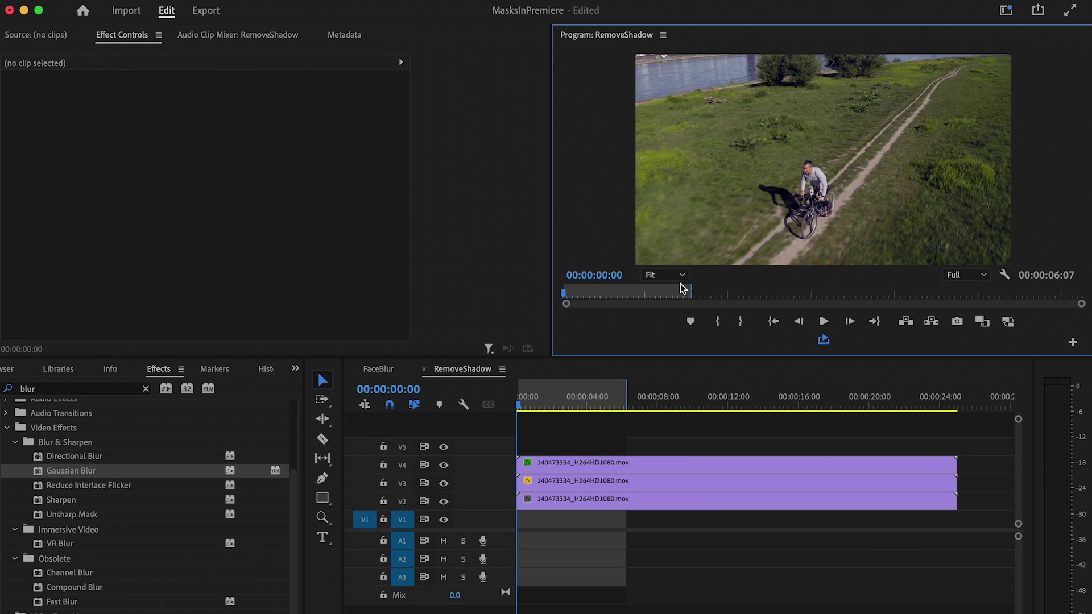
click(539, 407)
drag(534, 404, 535, 404)
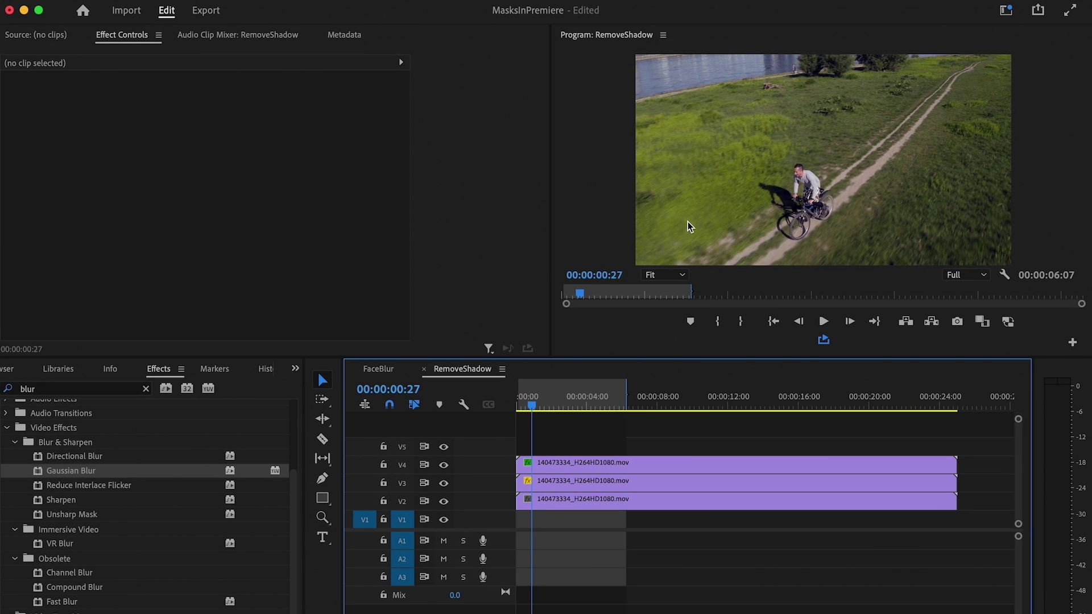
click(697, 241)
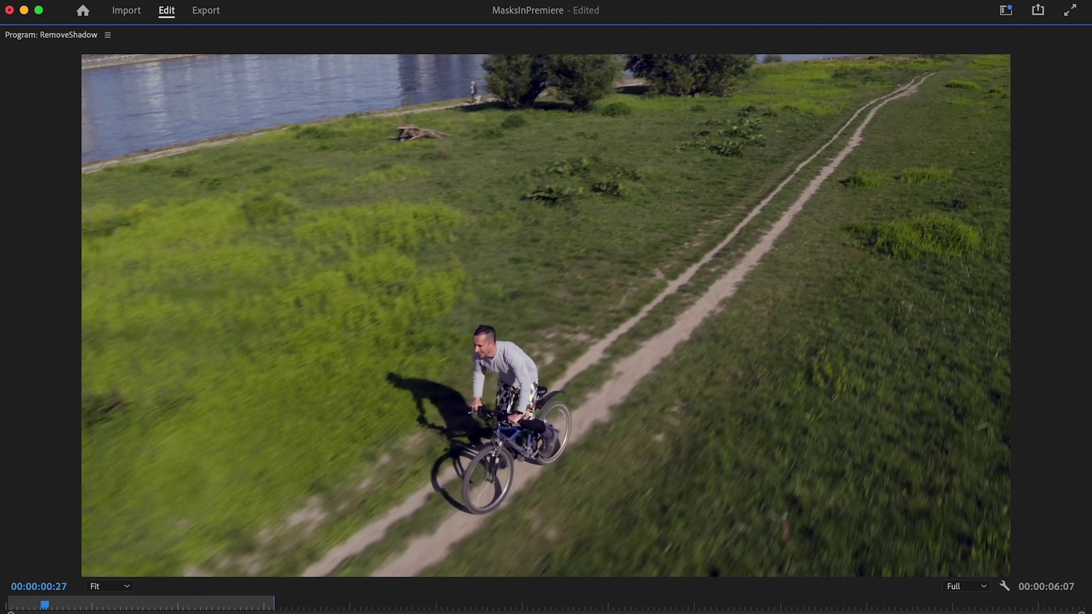
click(30, 605)
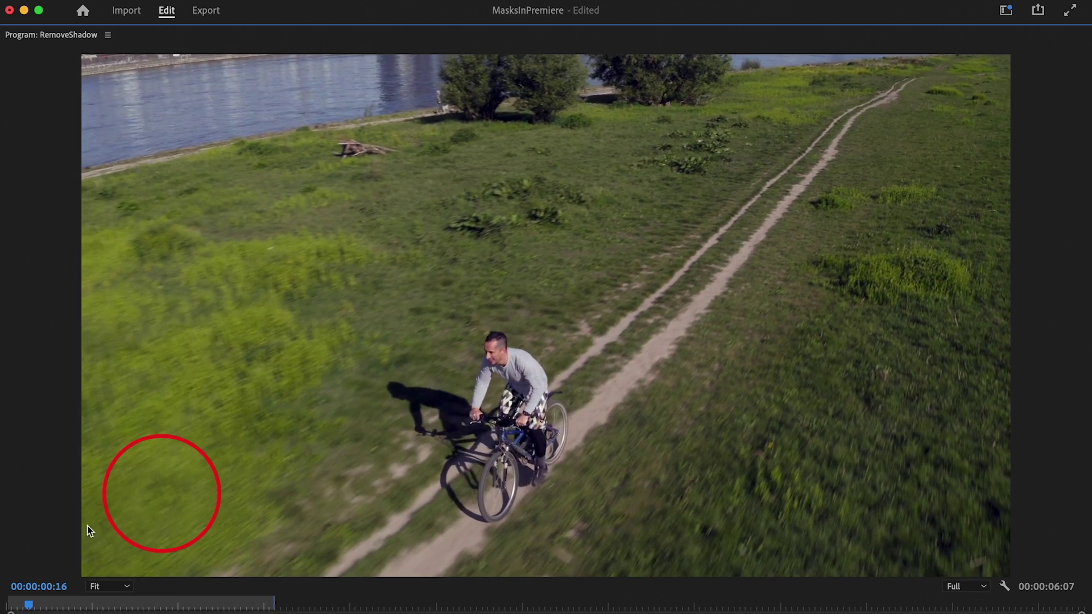
drag(44, 608, 50, 604)
key(grave)
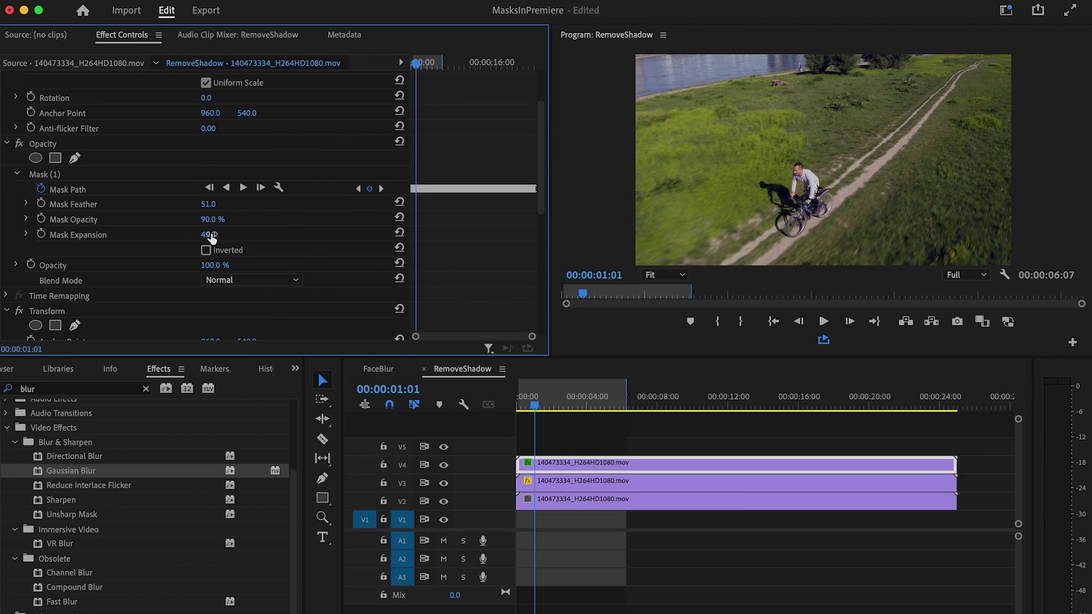
Set the V4 clip's mask to feather 39, opacity 90% and expansion 45, and fine-tune the Transform effect's vertical position
key(Left)
key(Left)
key(Left)
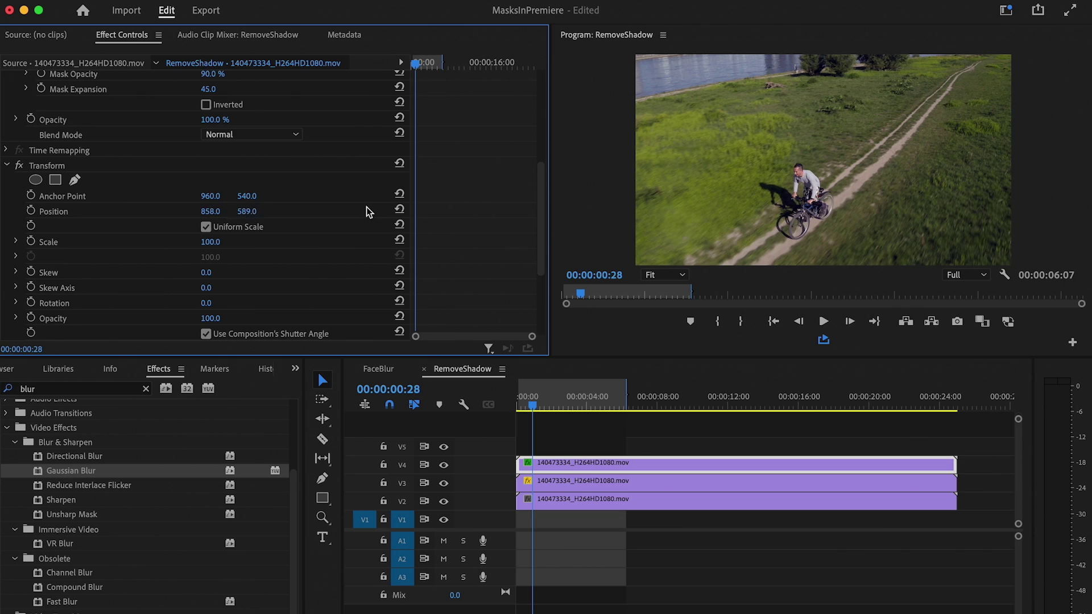
scroll(220, 210, up, 3)
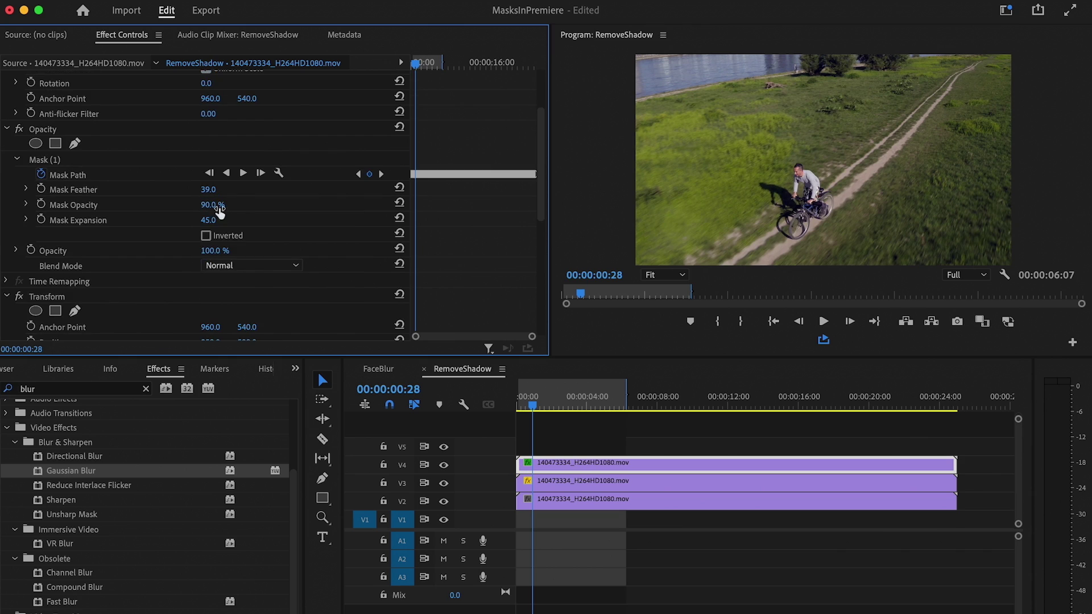
key(grave)
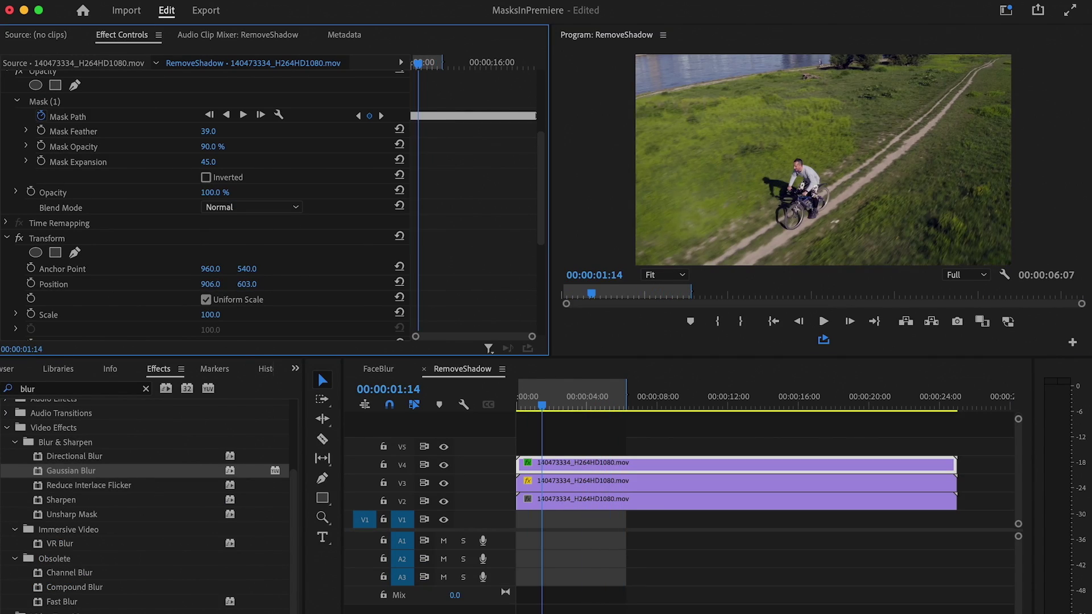
drag(247, 284, 254, 285)
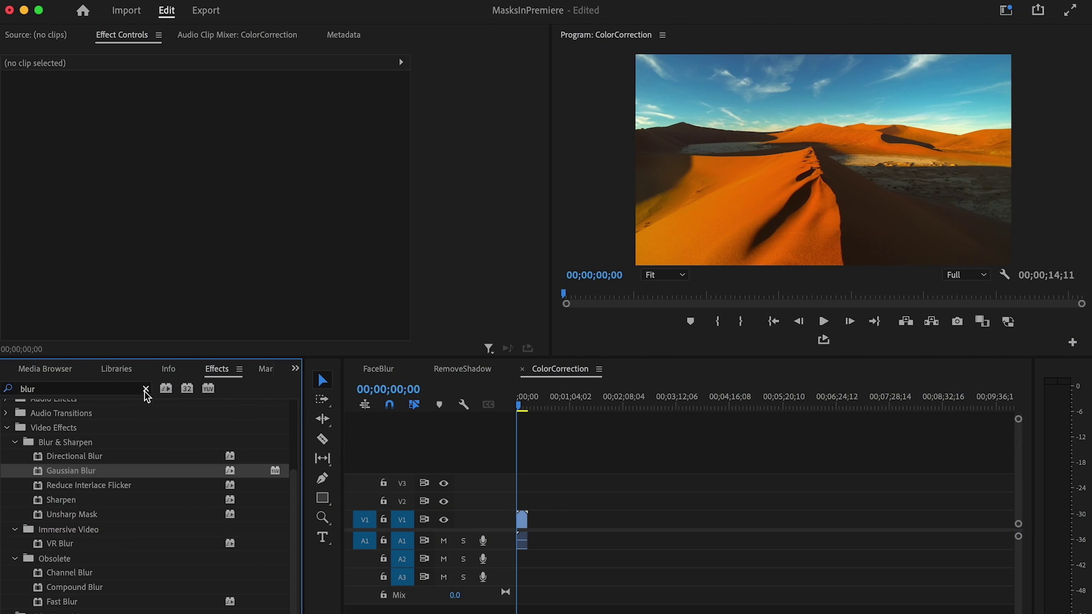
Clear the effects search and turn on loop playback for the ColorCorrection sequence
click(145, 389)
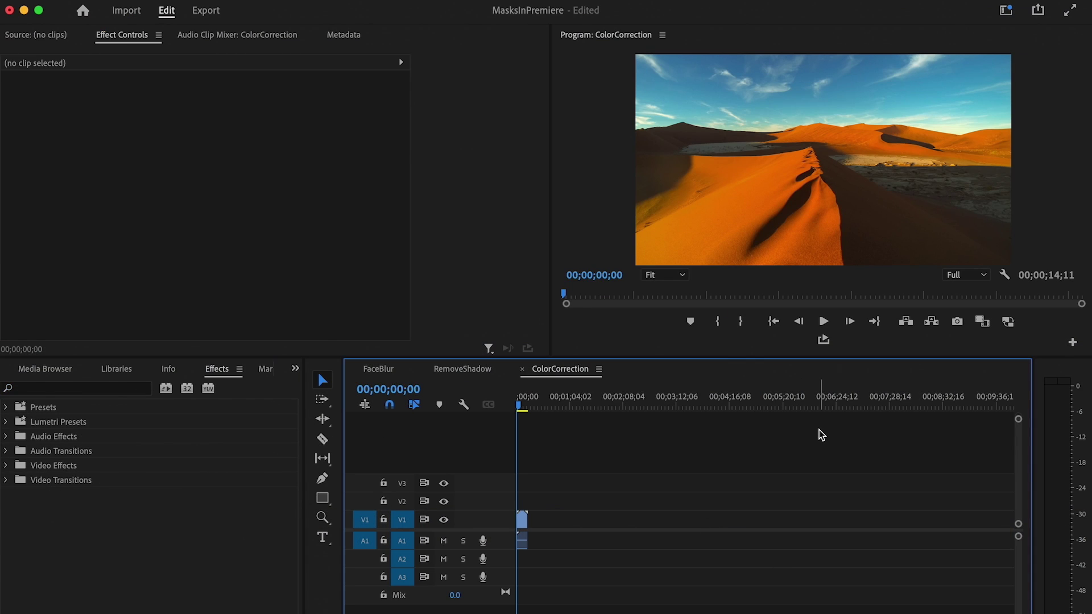
key(equal)
key(equal)
key(equal)
key(equal)
key(equal)
click(831, 335)
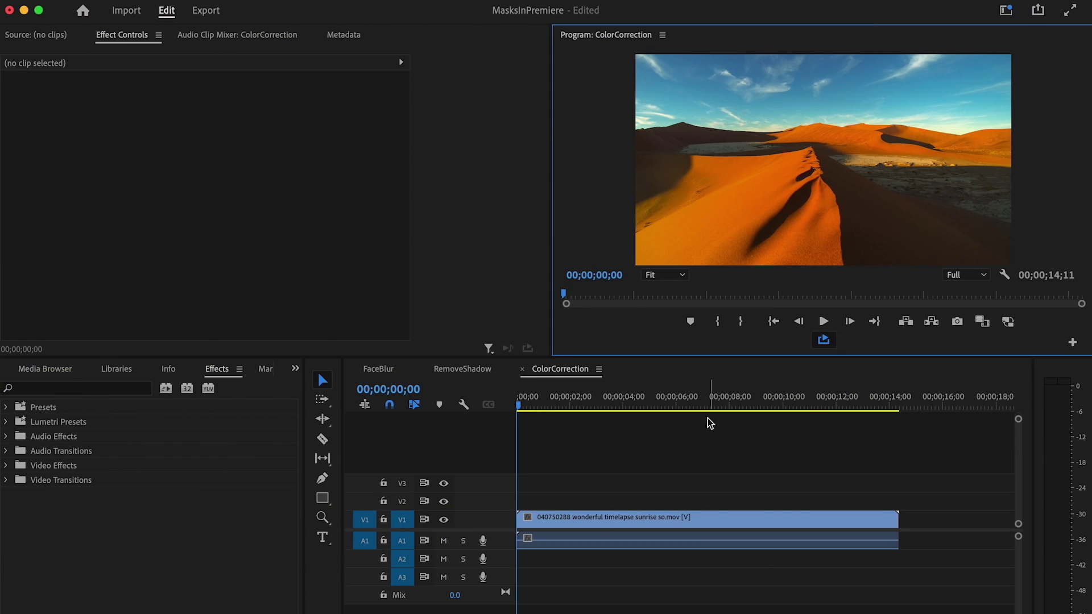
Mark an out point at 00;00;06;19 in the ColorCorrection sequence and play the marked range, stopping at 00;00;05;28
click(693, 404)
key(o)
click(676, 412)
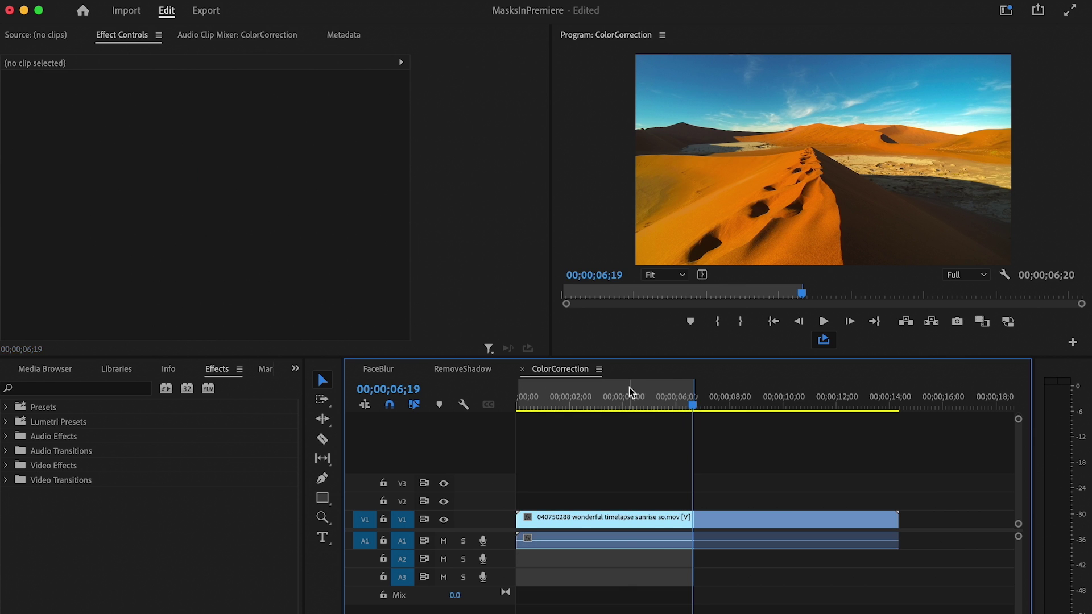
key(space)
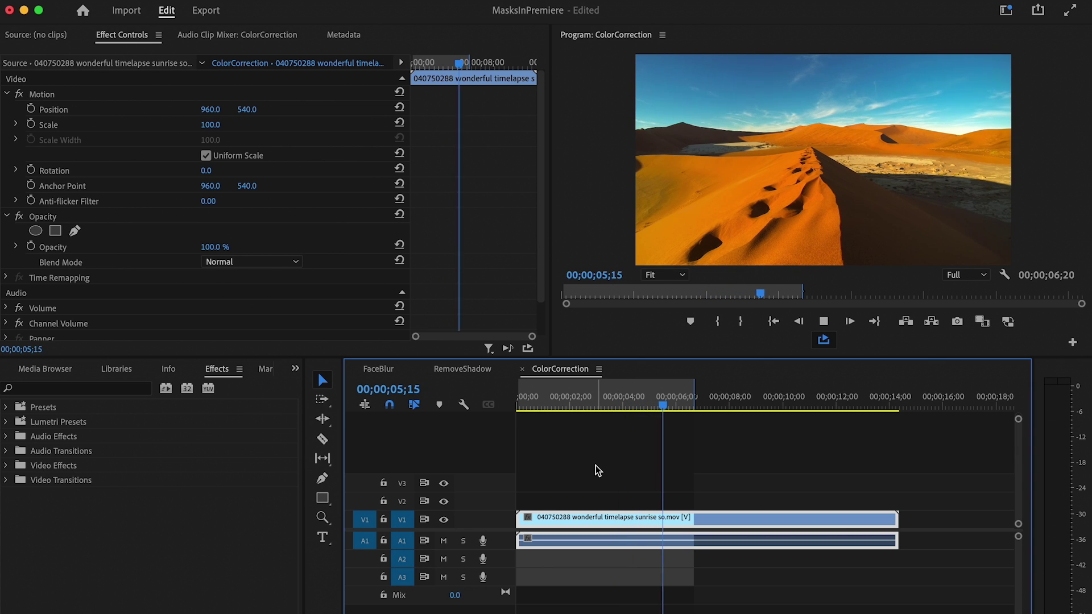
key(space)
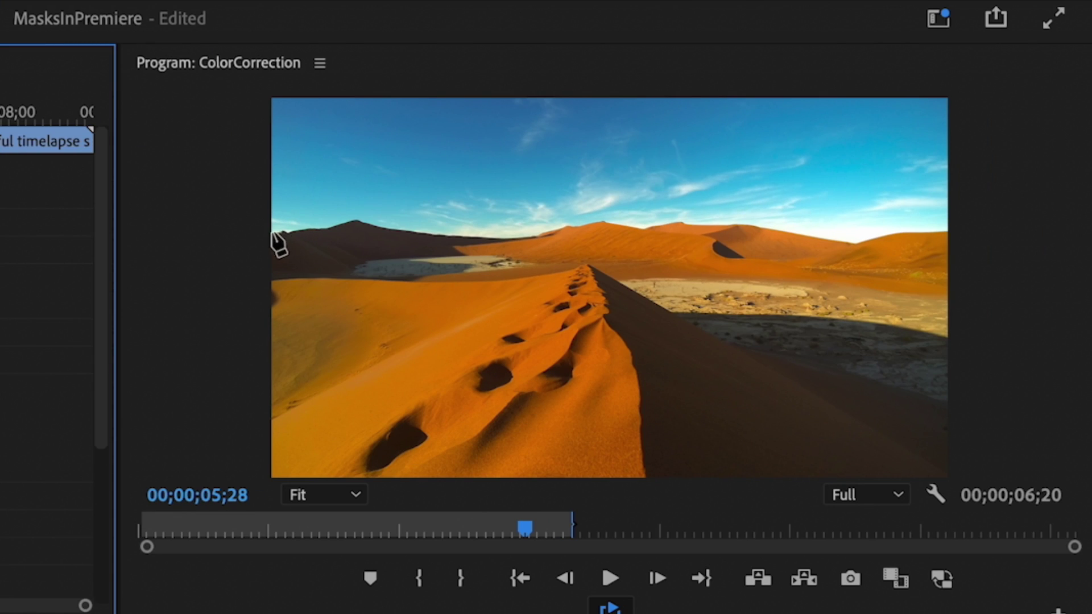
Draw a closed pen opacity mask around the sky, following the dune horizon and running outside the frame edges
click(339, 495)
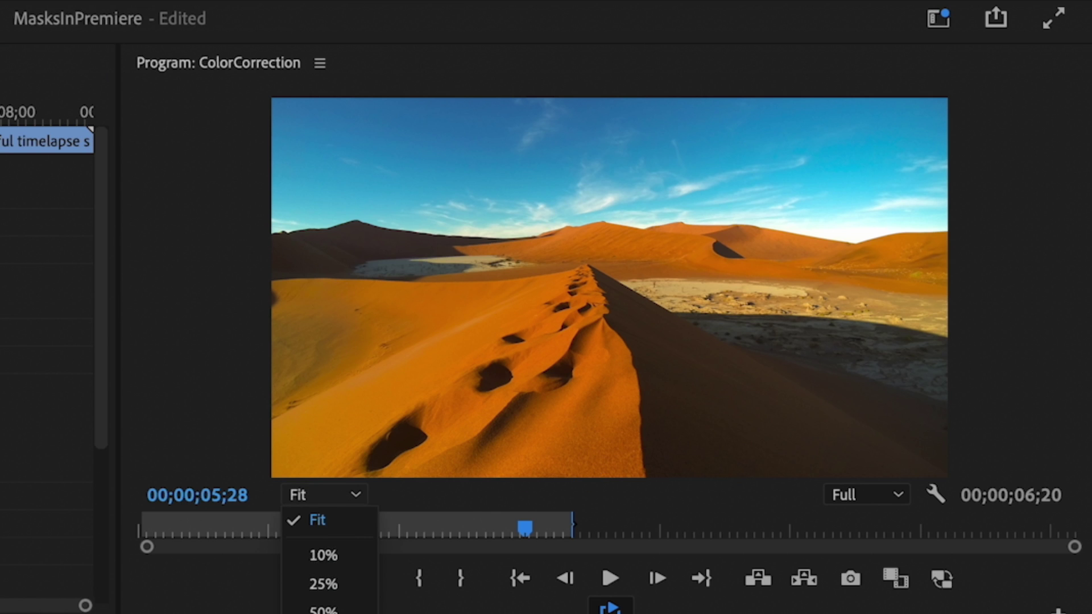
click(323, 613)
drag(479, 465, 225, 462)
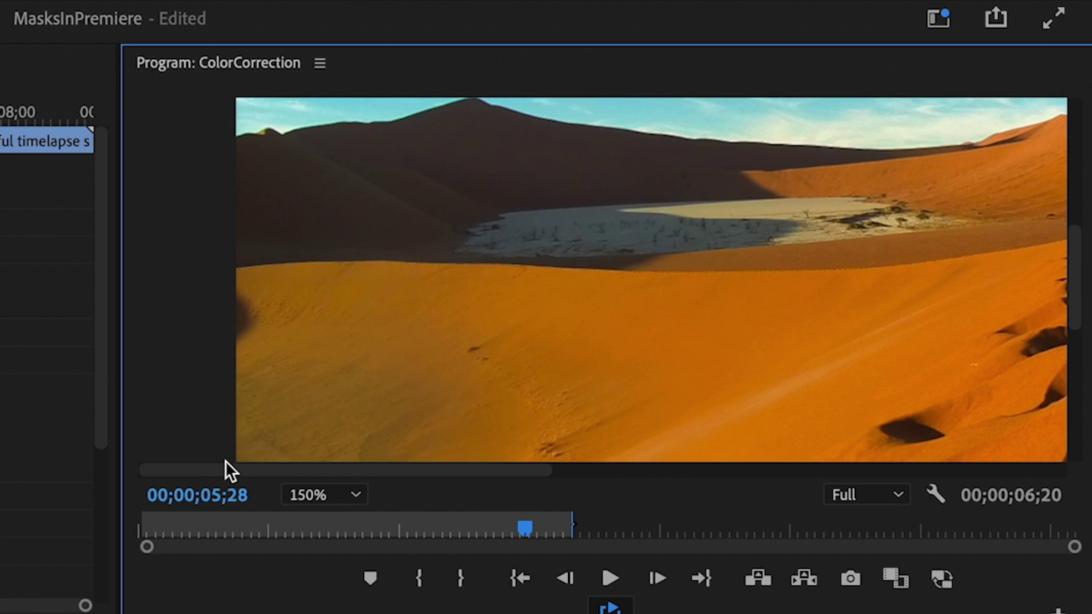
drag(1083, 258, 1082, 195)
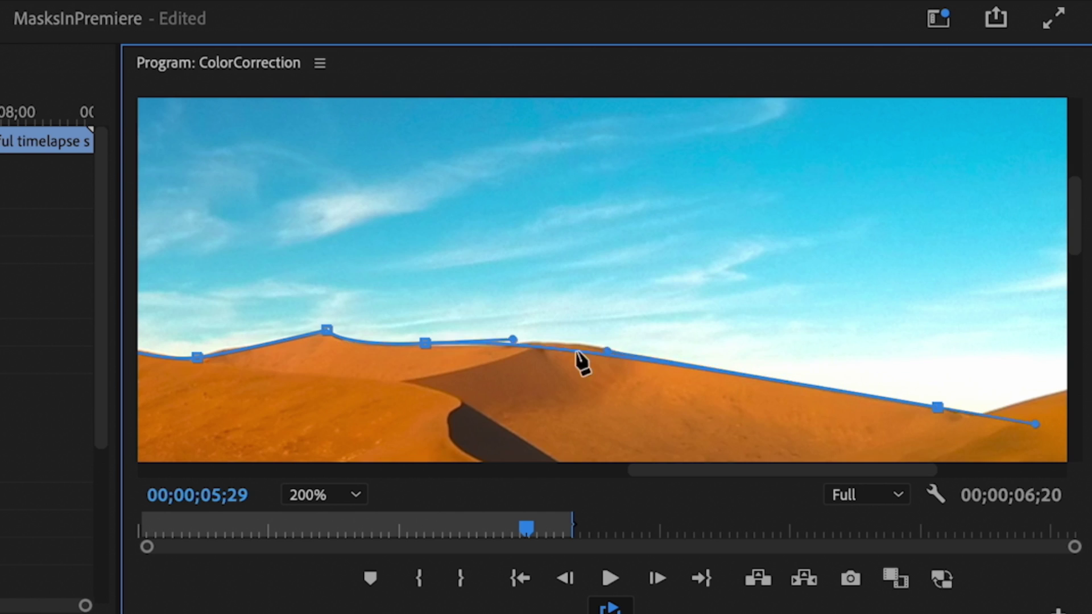
drag(507, 349, 654, 344)
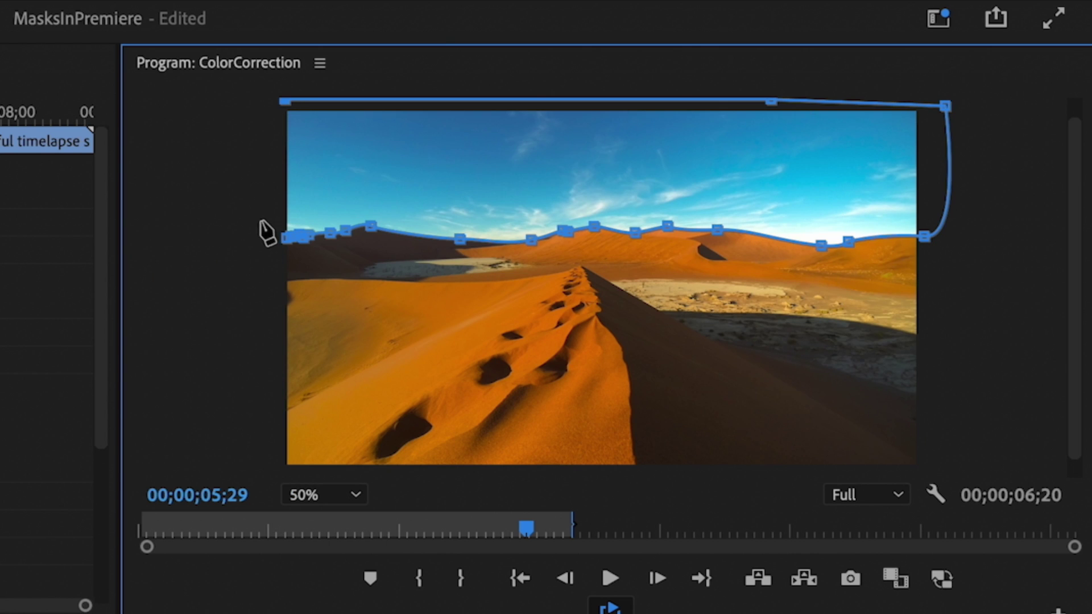
click(280, 240)
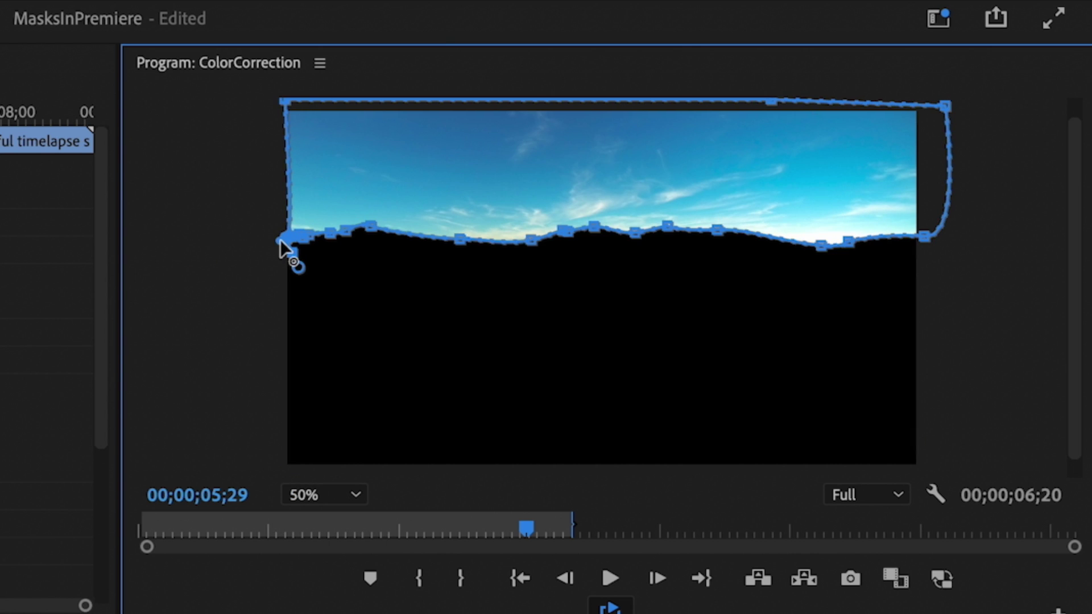
click(294, 490)
click(309, 515)
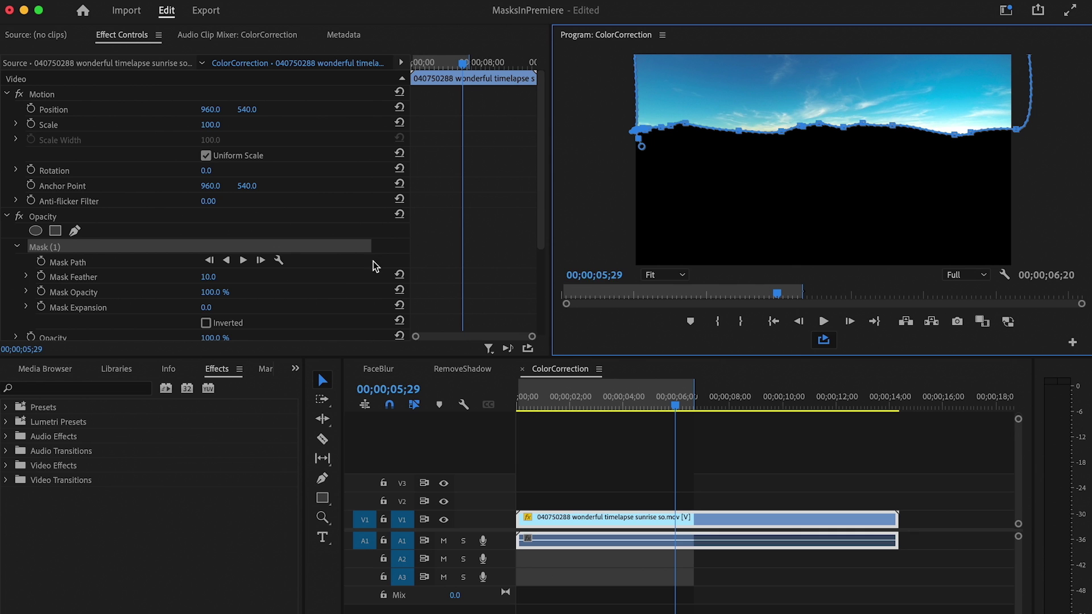
Duplicate the masked desert clip onto V2 and delete the mask from the V1 copy
drag(538, 190, 539, 222)
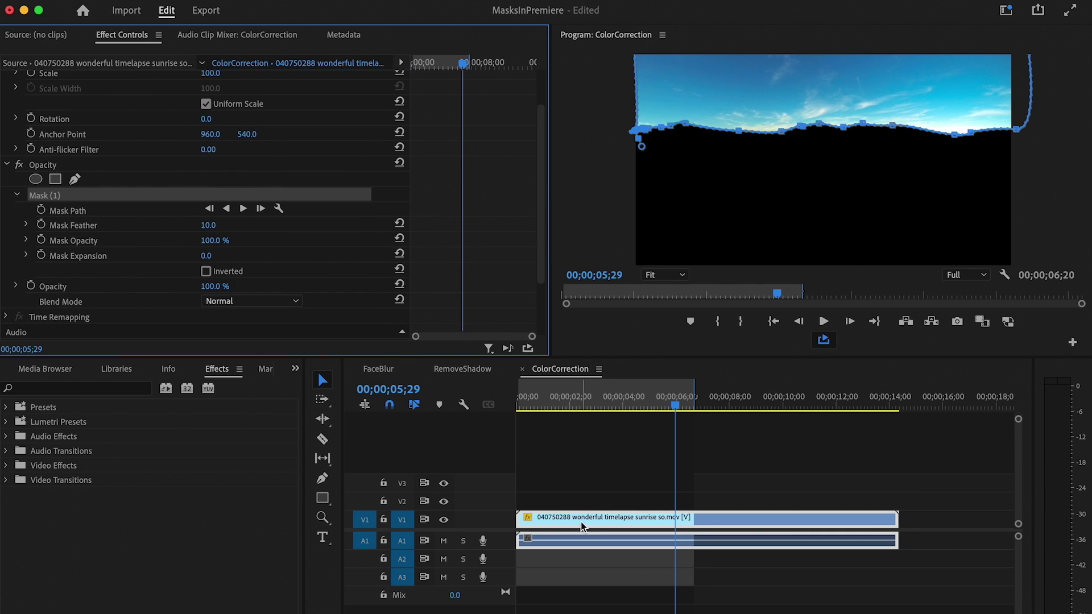
drag(583, 526, 588, 500)
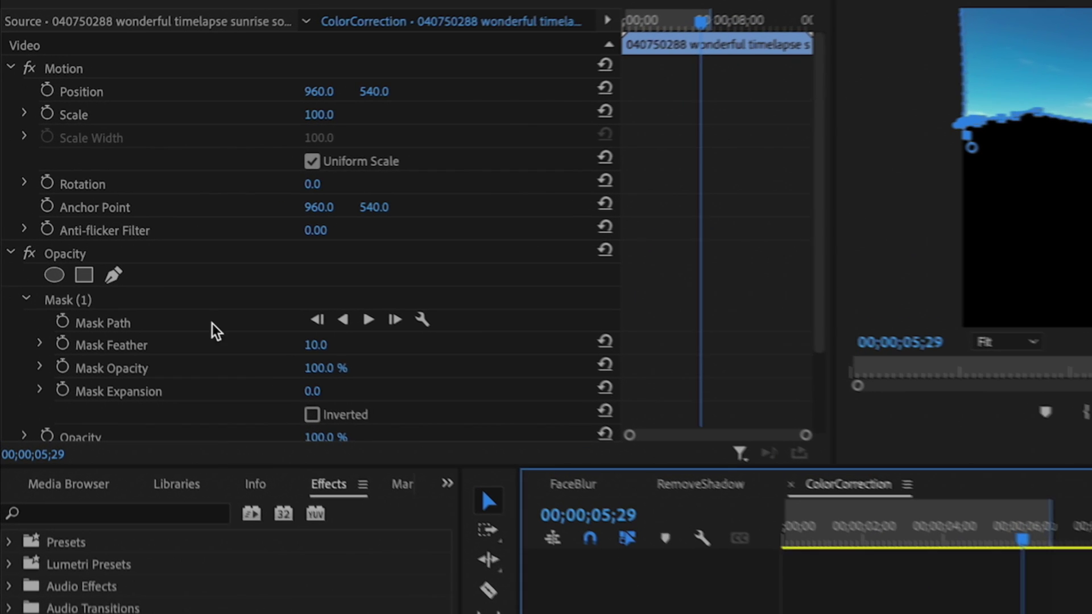
click(196, 302)
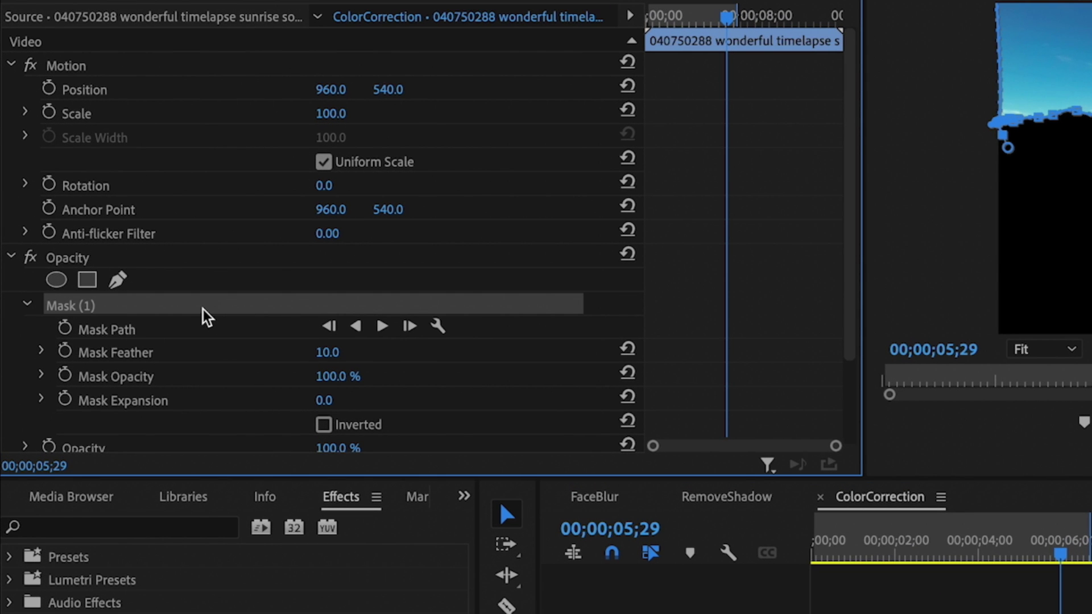
key(Delete)
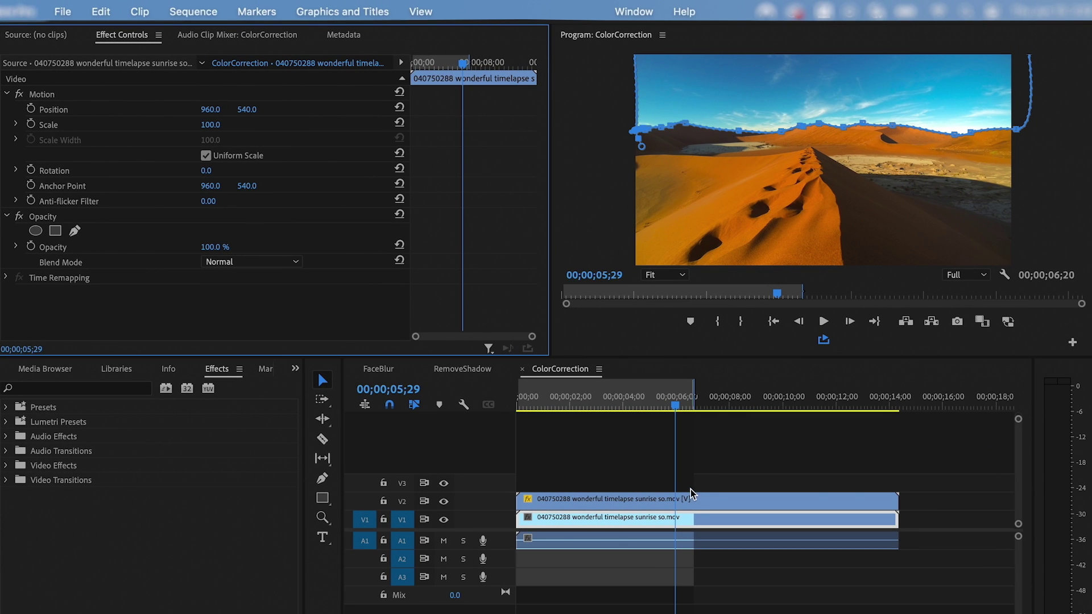
Select the masked sky clip on V2, show the Lumetri Color controls and widen the program monitor
click(697, 482)
click(688, 508)
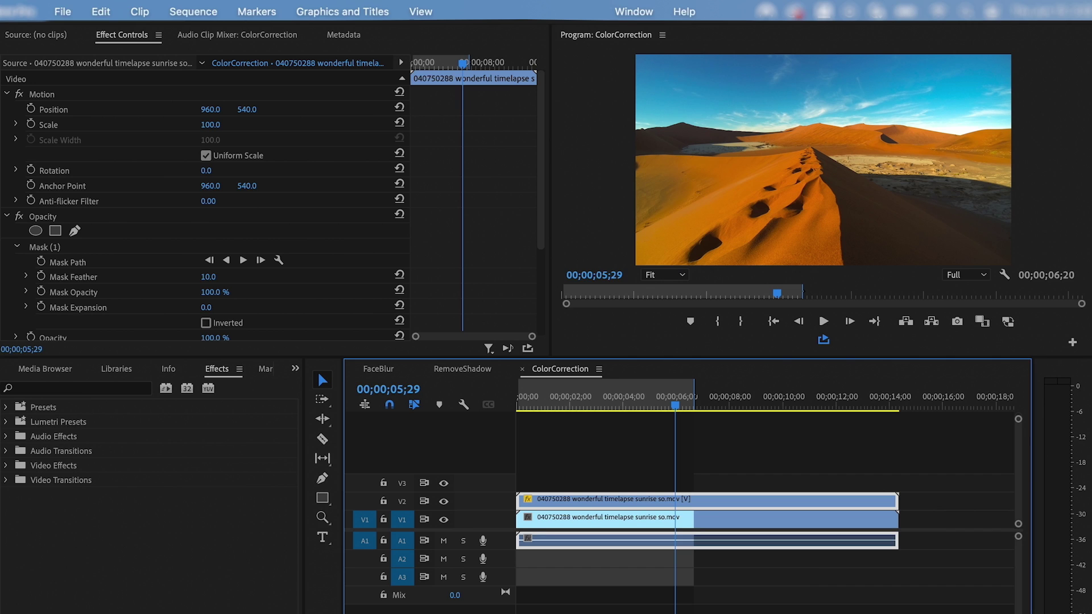
click(633, 11)
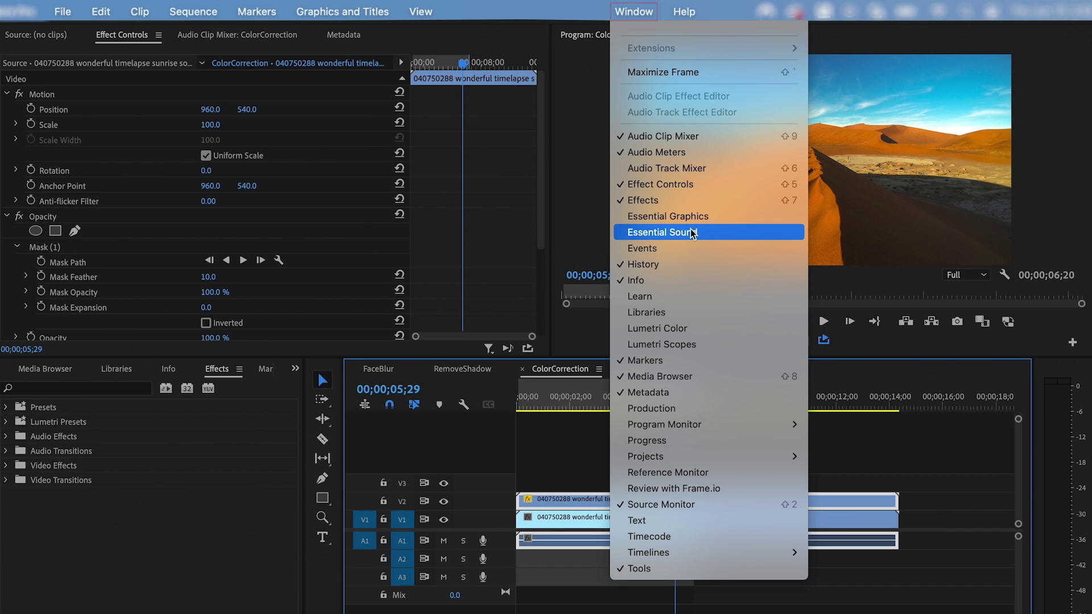
click(671, 328)
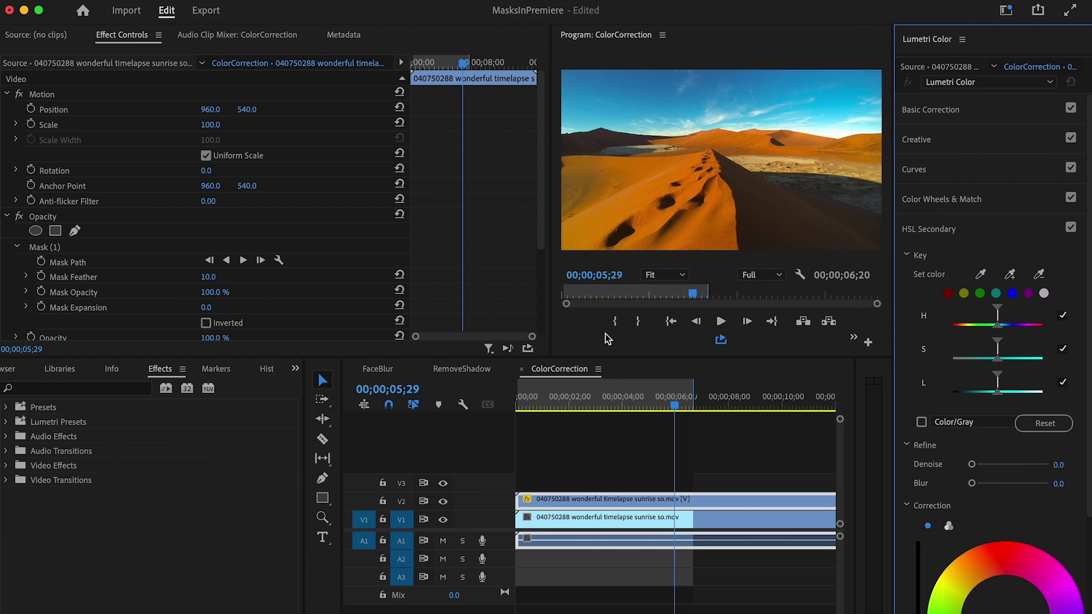
drag(550, 311, 417, 311)
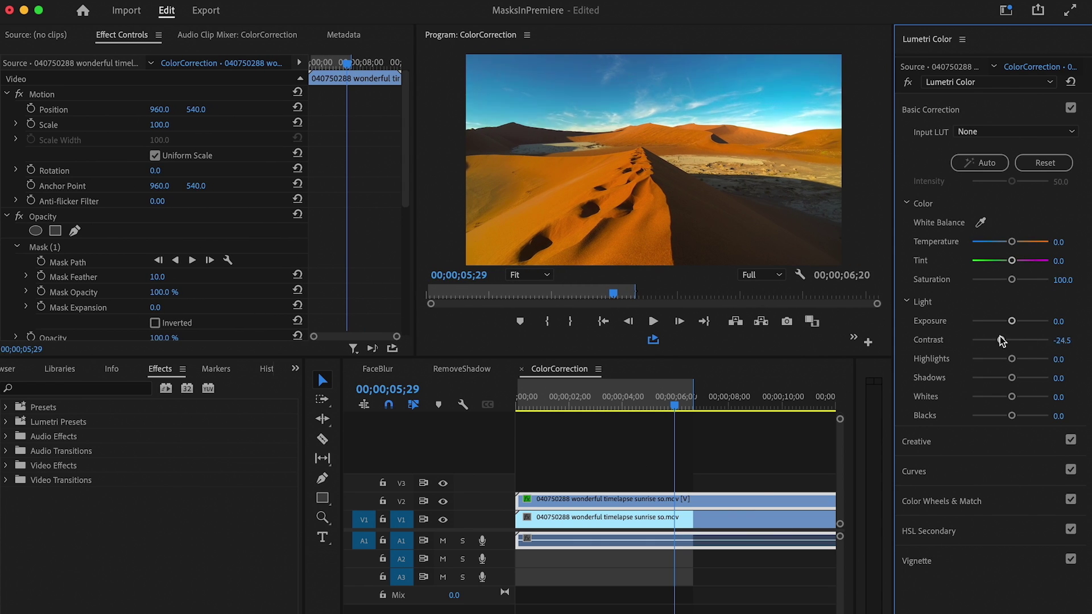
Set the sky clip's basic correction to contrast 22.6, shadows -20.8, whites 7.5, blacks 13.2 and saturation 79.2
drag(1000, 340, 1019, 340)
drag(1011, 378, 1002, 378)
mouse_move(1011, 397)
mouse_down()
mouse_move(1028, 396)
mouse_move(1013, 396)
mouse_up()
drag(1012, 415, 1016, 415)
drag(1012, 279, 1002, 280)
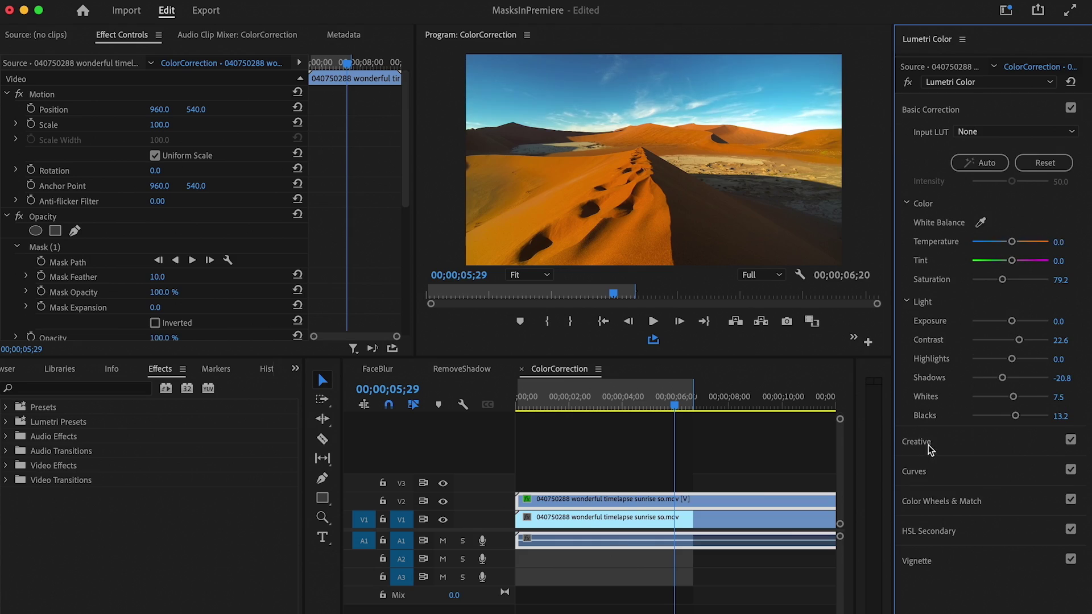
Reshape the sky clip's tonal curve in the Lumetri Curves section by adjusting several of its points
click(917, 471)
drag(1062, 252, 1063, 265)
drag(1022, 306, 1018, 286)
drag(946, 376, 947, 350)
mouse_move(984, 307)
mouse_down()
mouse_move(990, 318)
mouse_move(983, 288)
mouse_up()
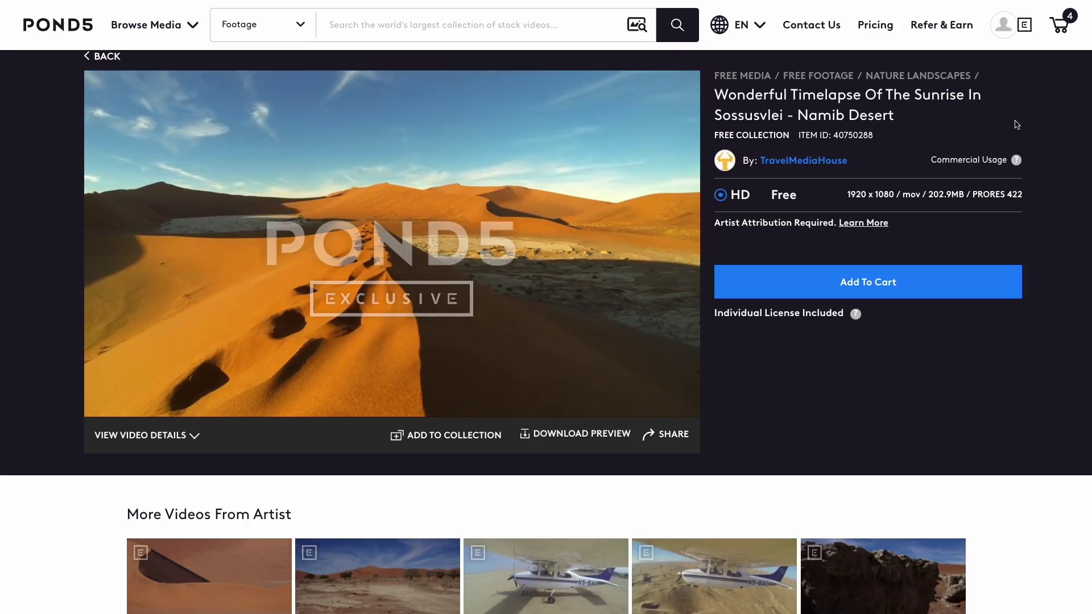
Add the free Sossusvlei Namib Desert sunrise timelapse clip to the Pond5 cart
click(904, 297)
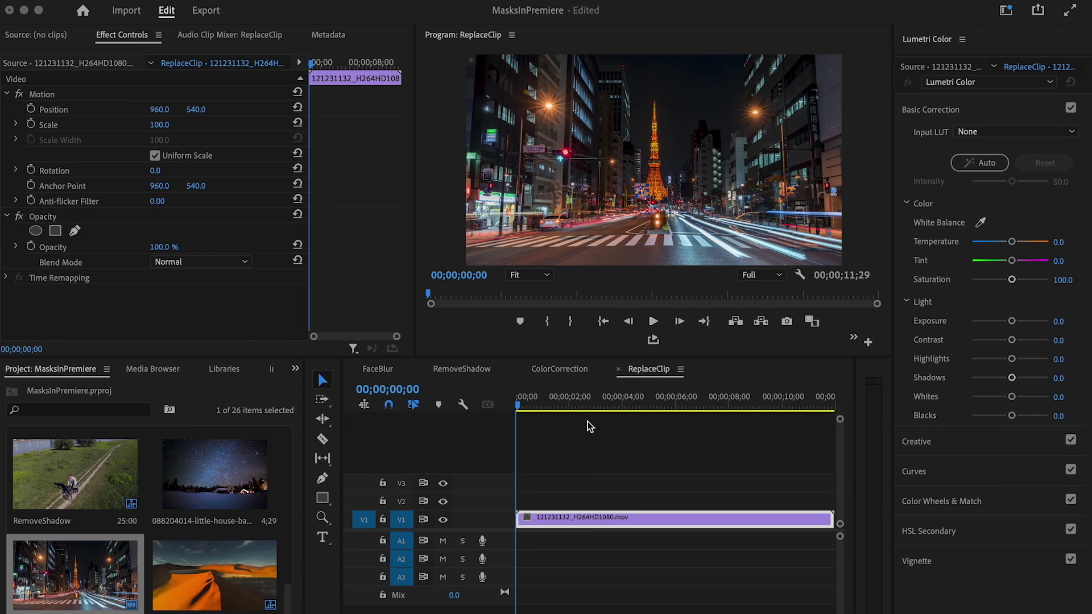
Switch to Premiere Pro and preview the opening seconds of the night street clip in the ReplaceClip sequence
click(588, 422)
key(space)
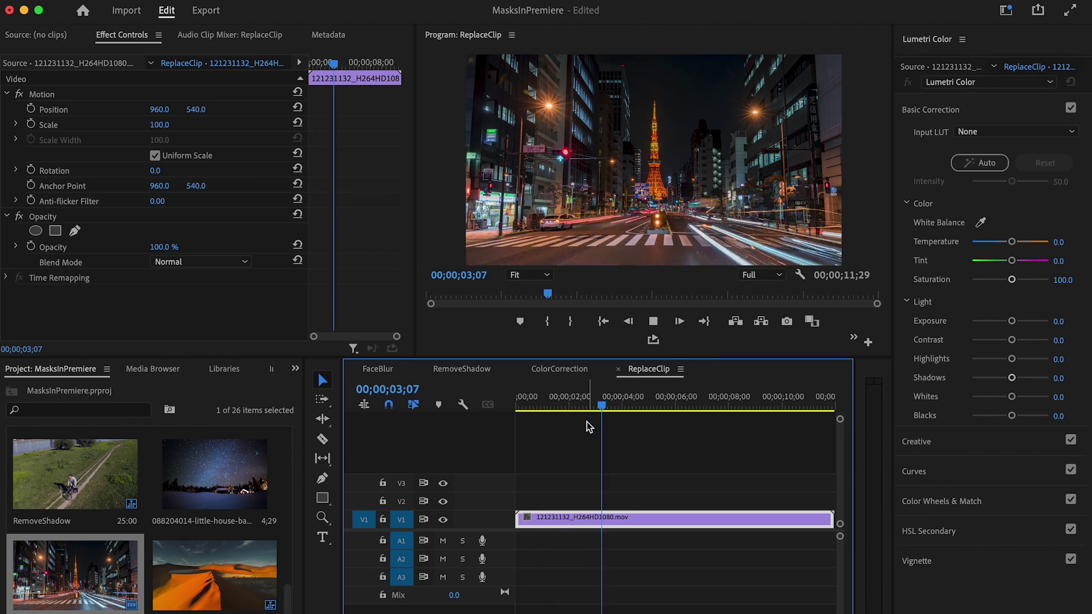
drag(559, 406, 500, 400)
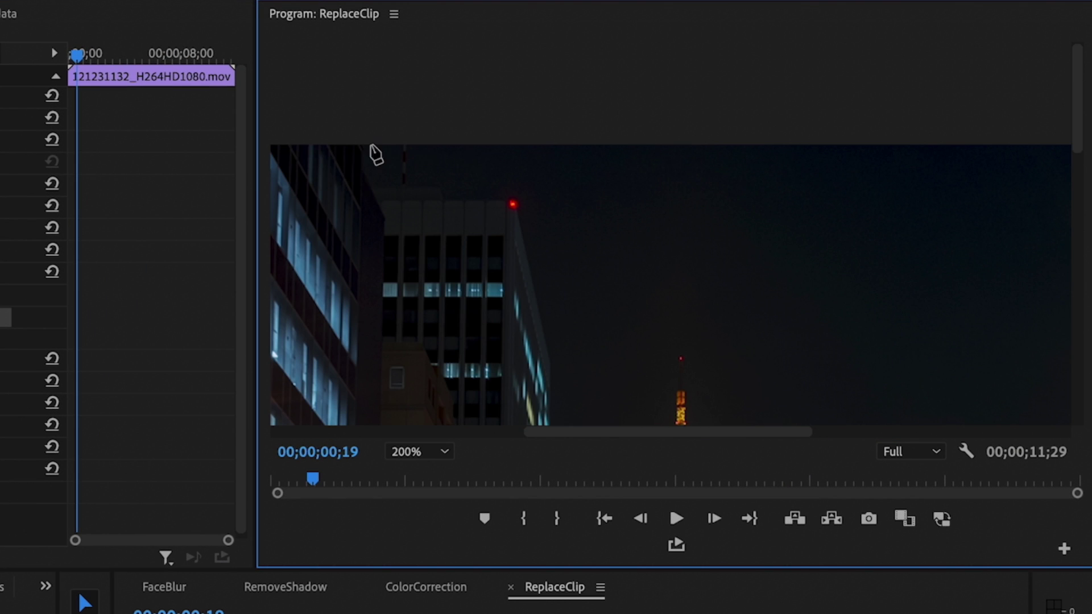
Trace the street clip's opacity mask down the left-hand buildings' edge and up the tower's left side with the Pen tool
click(552, 363)
click(550, 318)
drag(1077, 99, 1072, 224)
click(570, 343)
click(575, 358)
click(604, 363)
click(612, 377)
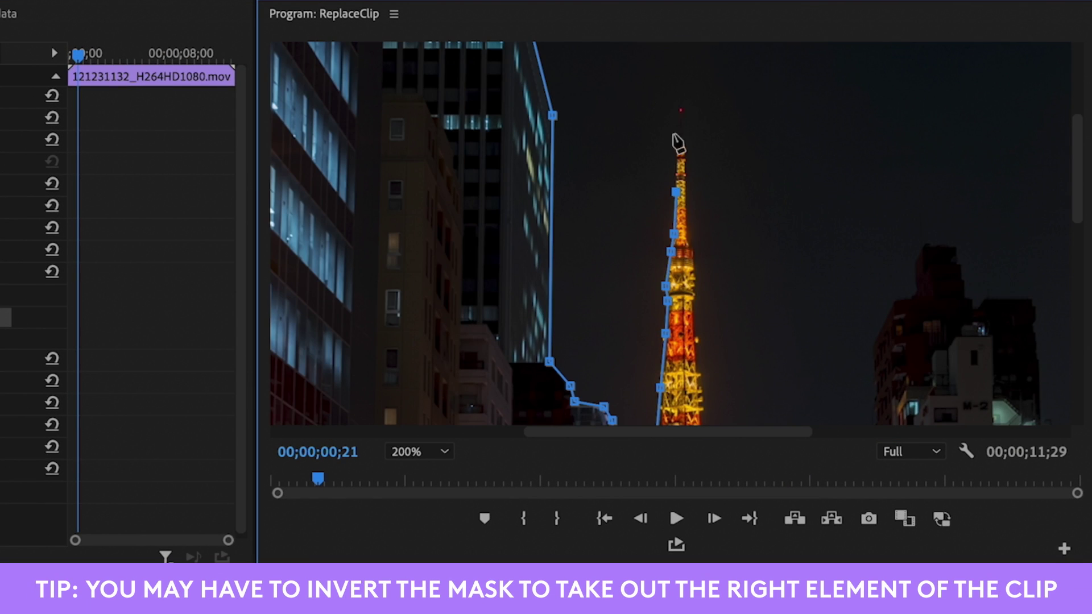
Continue the mask path down the tower and along the right-hand buildings' skyline, then up past the frame's upper edge
scroll(1086, 162, down, 3)
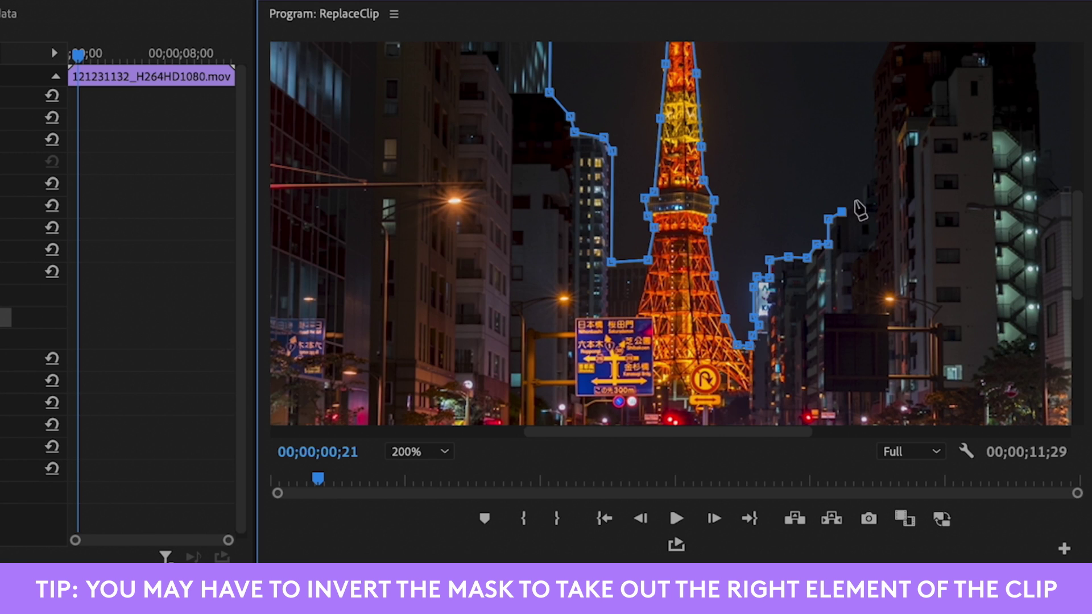
scroll(859, 209, up, 2)
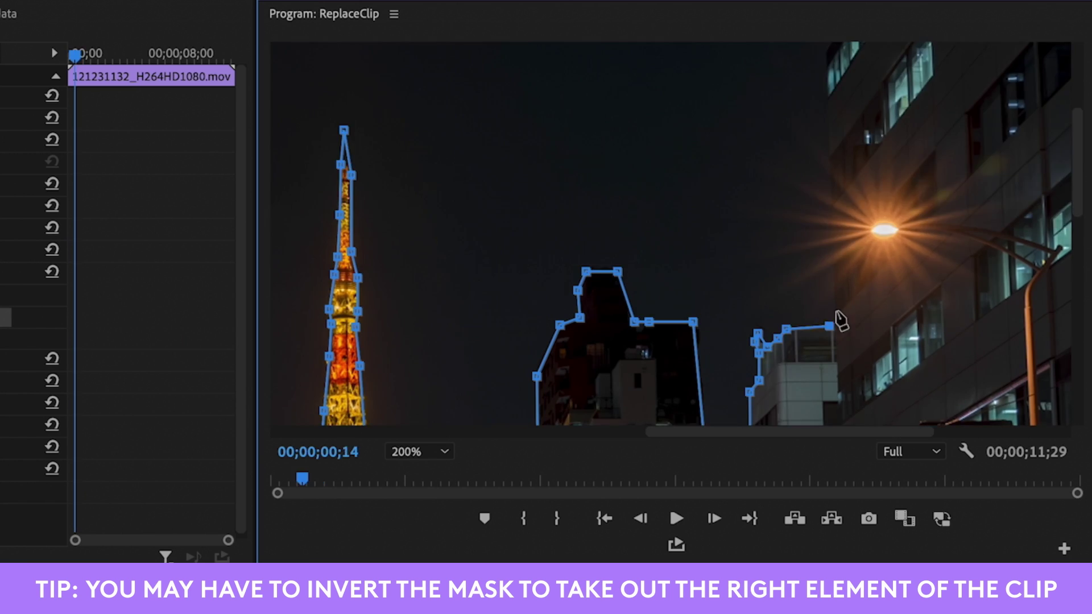
click(824, 269)
click(775, 190)
click(828, 149)
scroll(829, 151, up, 3)
click(419, 451)
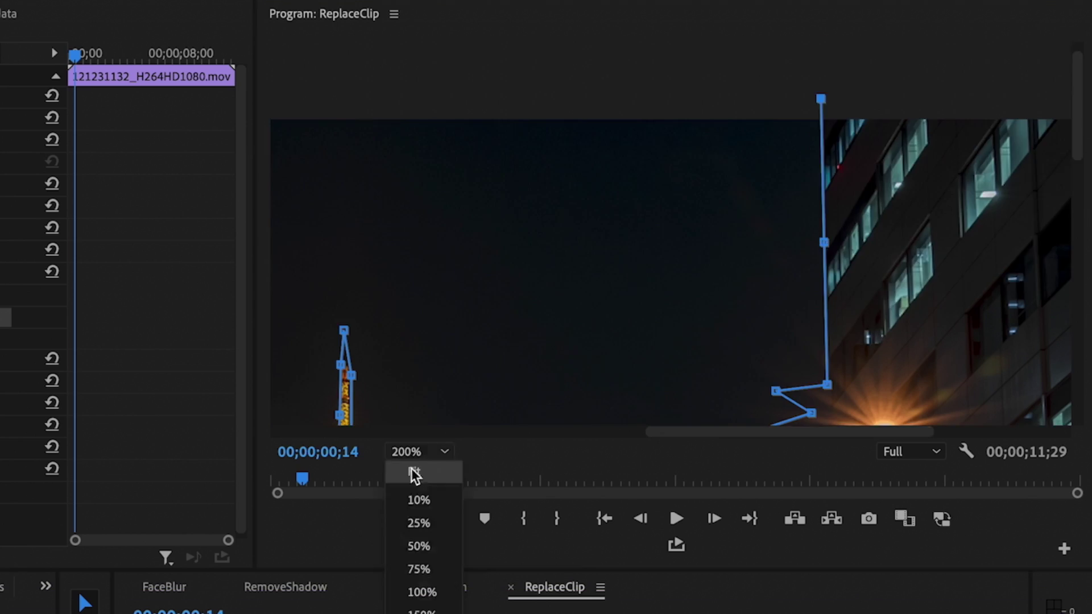
click(419, 522)
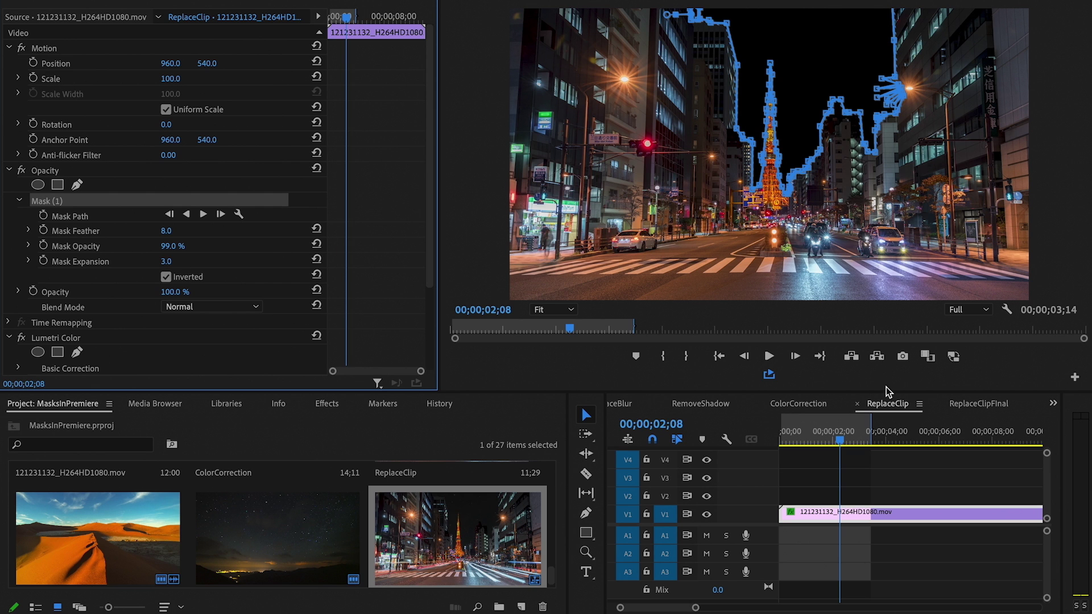
Duplicate the masked street clip onto V2 and turn off mask inversion on the V1 copy
drag(829, 516, 829, 502)
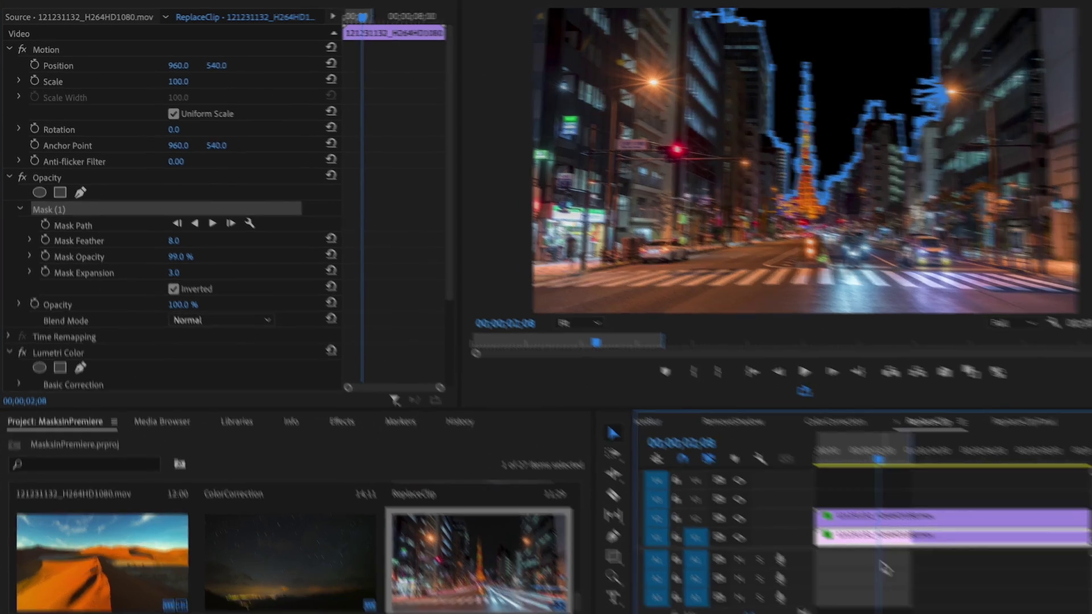
click(842, 541)
click(840, 496)
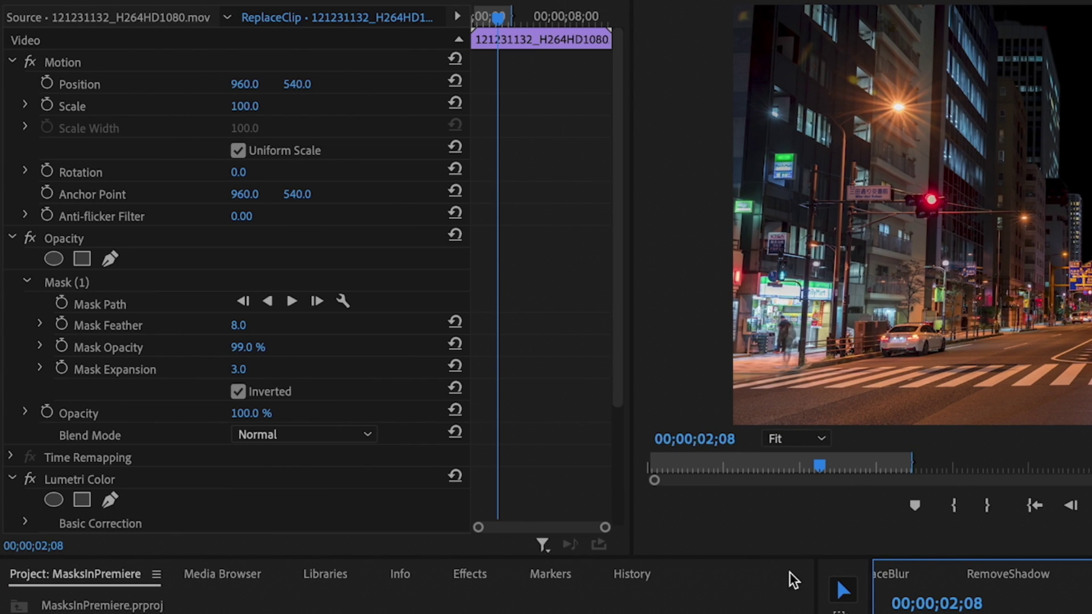
click(238, 392)
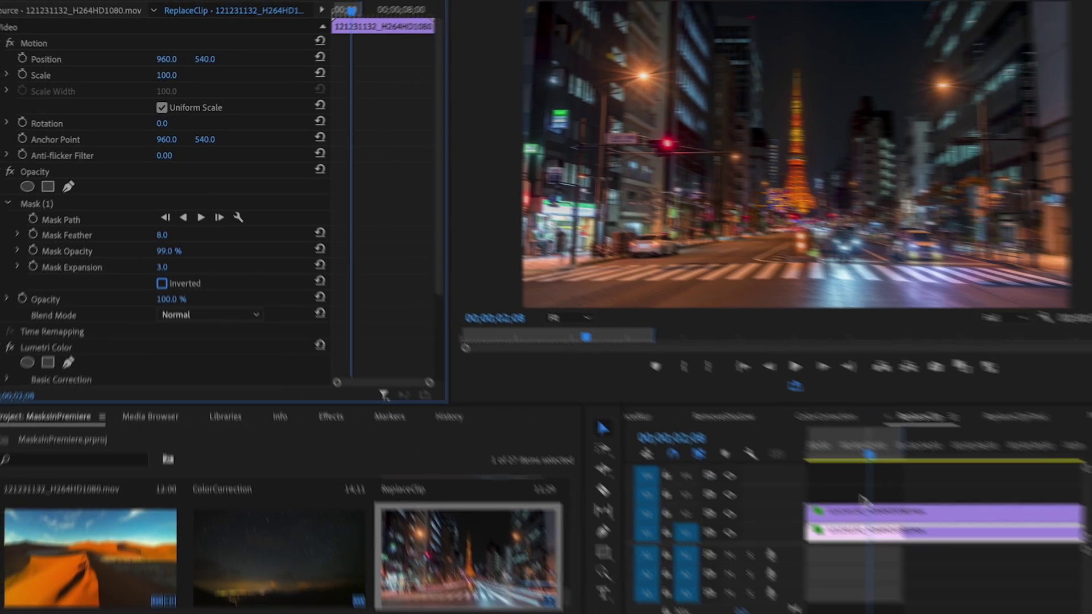
Move both street clips up to V2 and V3 and set the V2 clip's mask opacity to 68%
drag(810, 468, 840, 518)
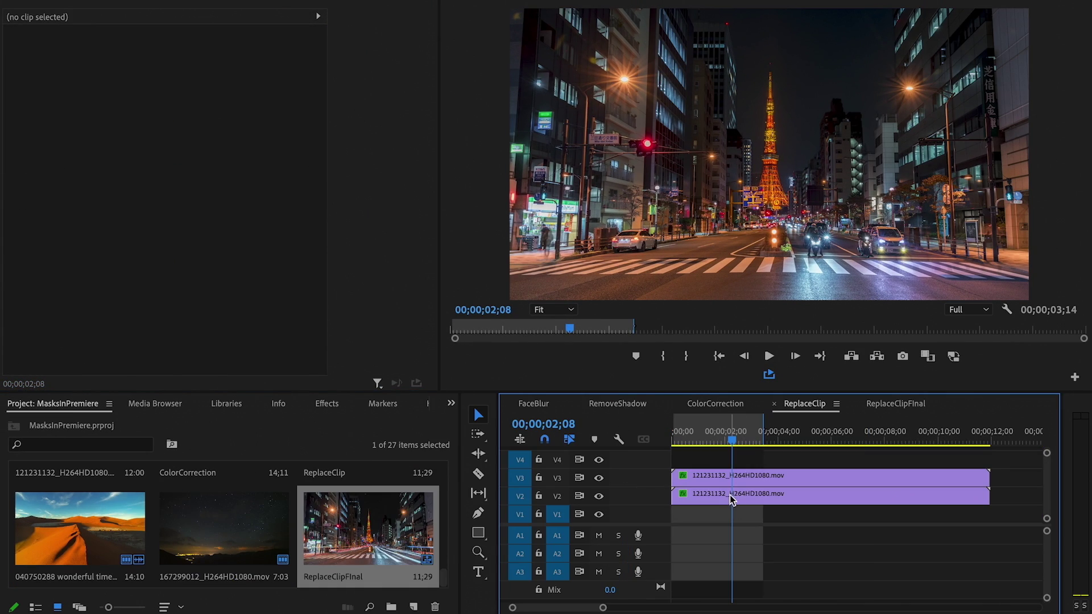
click(737, 495)
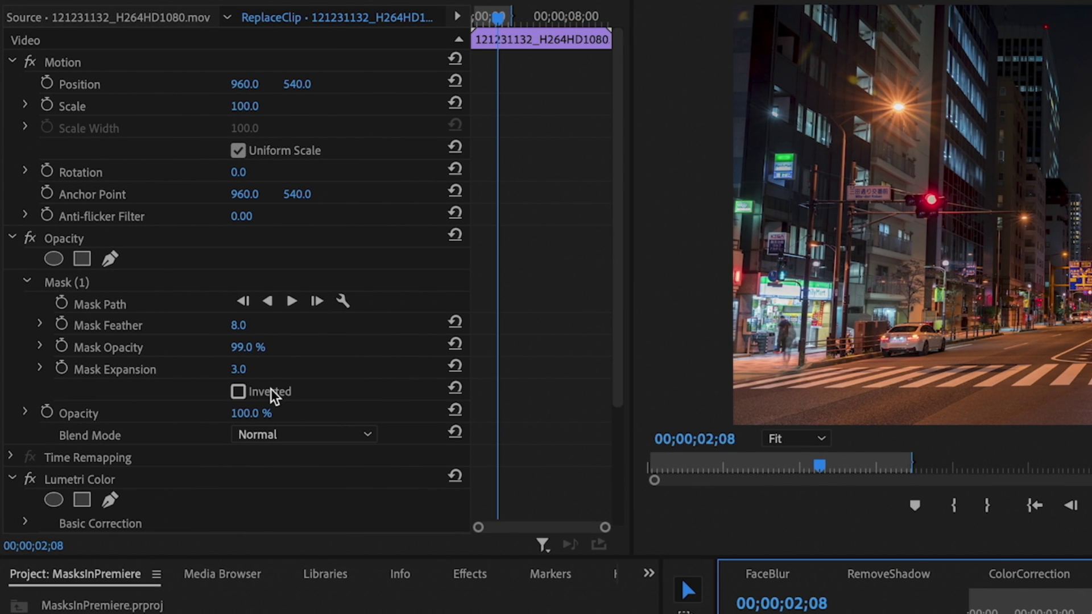
drag(248, 347, 214, 347)
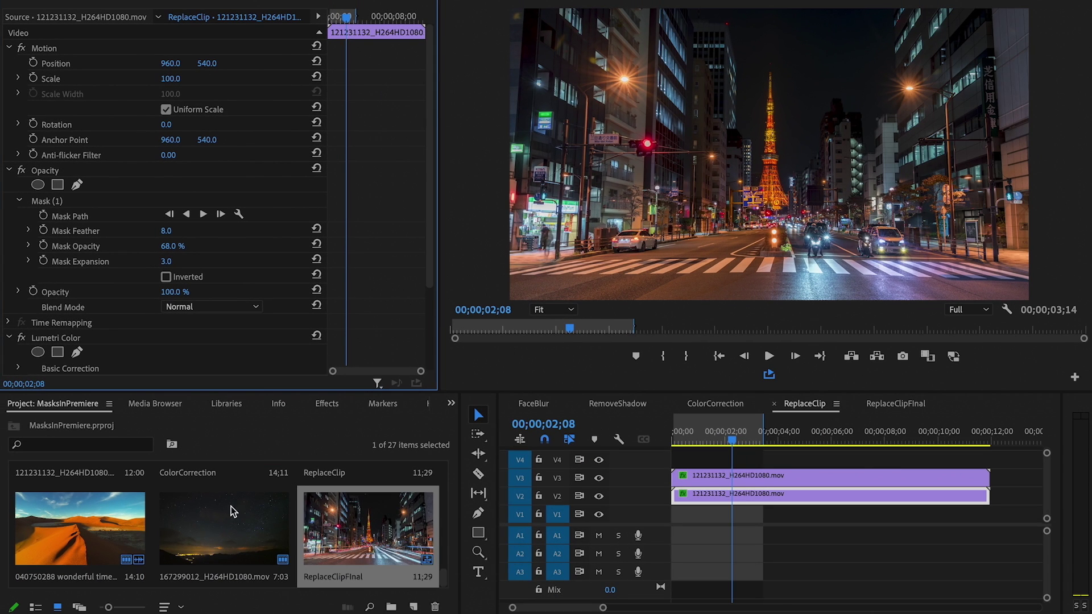
Place the starry-sky clip 167299012_H264HD1080.mov at the start of V1 and play the composite from the beginning
click(220, 523)
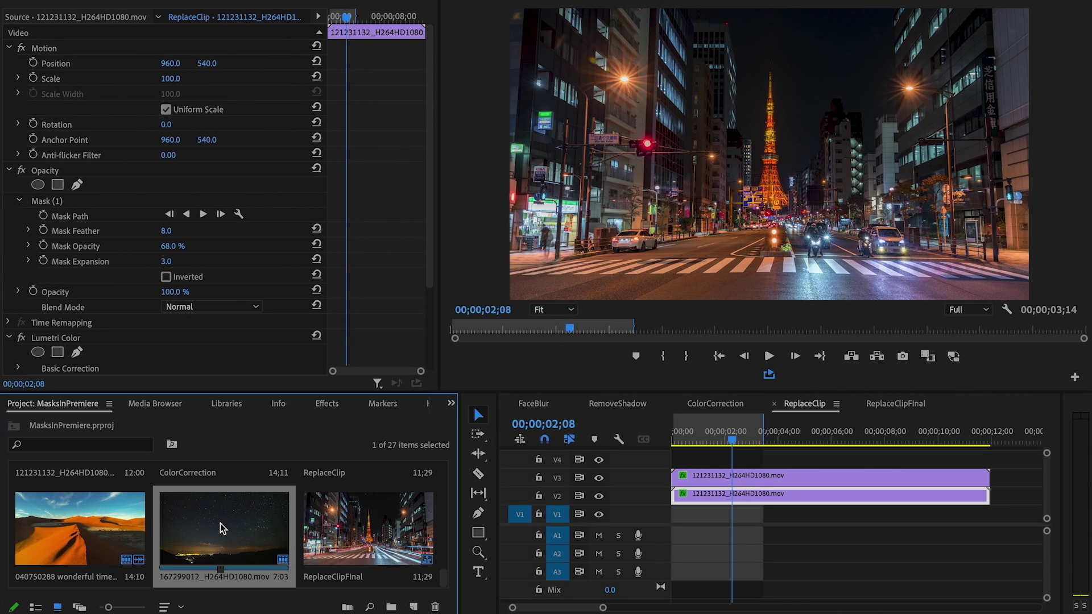
drag(198, 525, 668, 519)
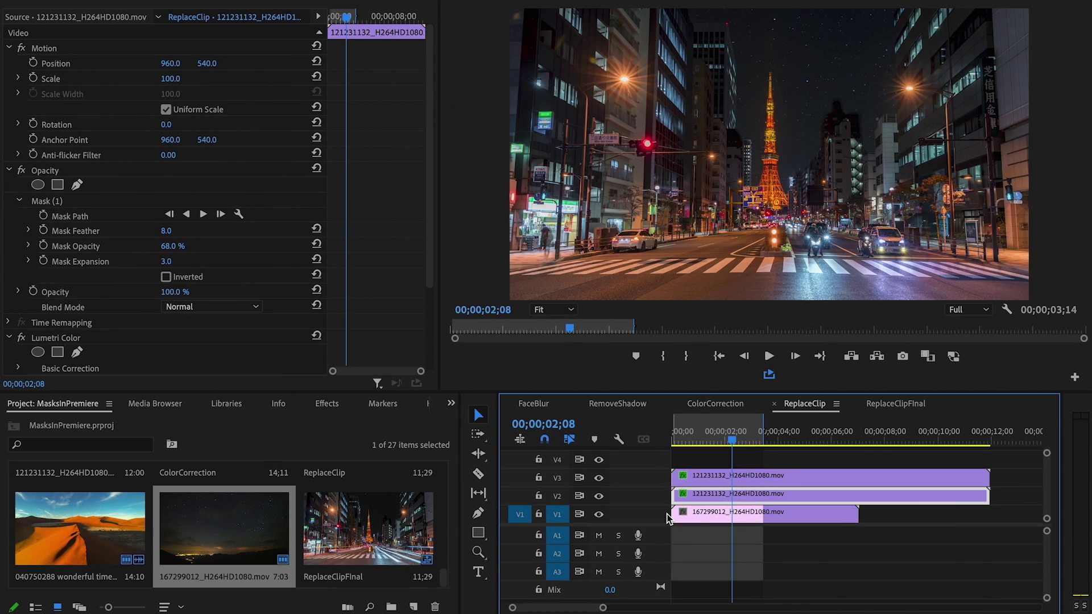
click(776, 512)
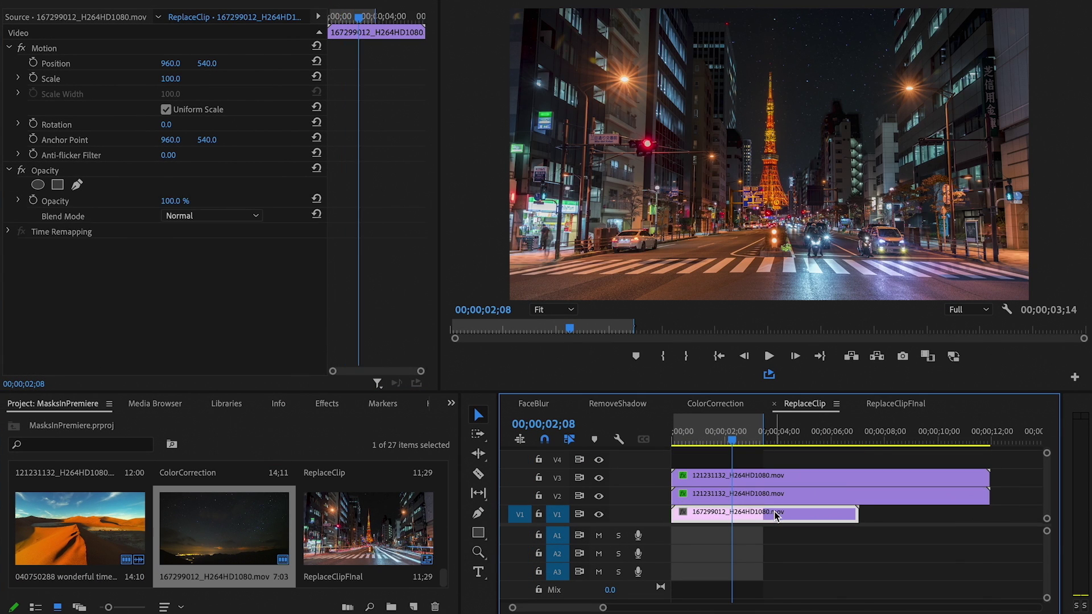
drag(702, 445, 664, 447)
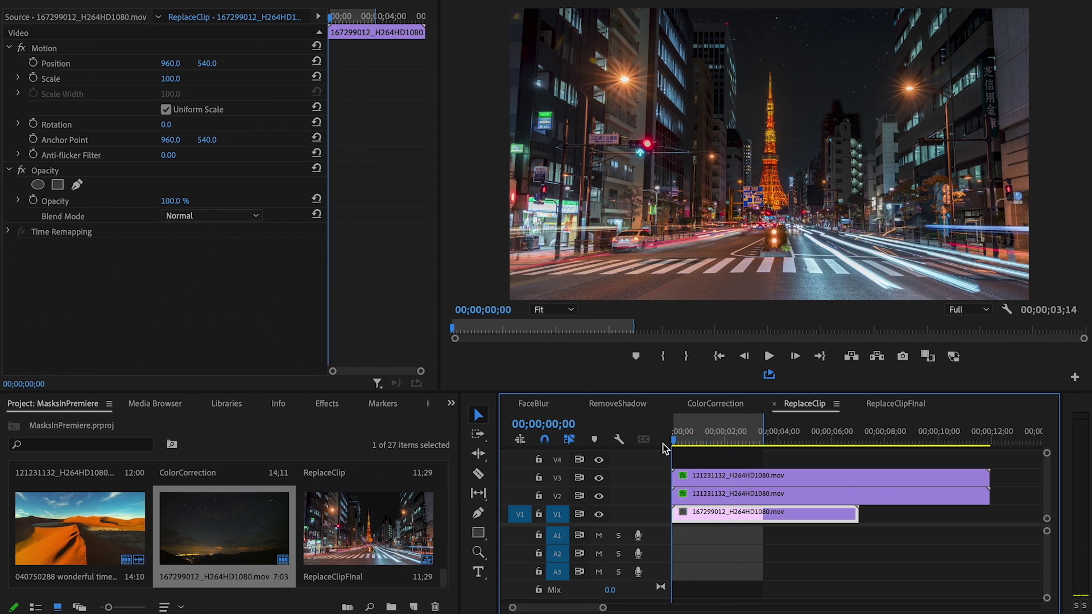
key(space)
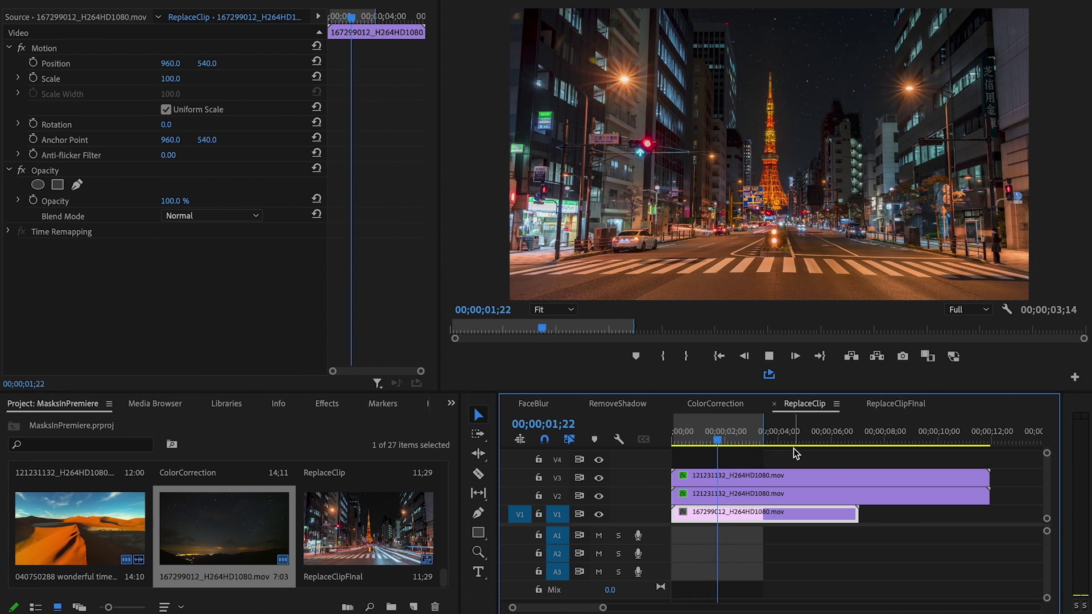
Speed up the starry-sky clip on V1 so it ends at the sequence's out point, and play back the result
right_click(767, 521)
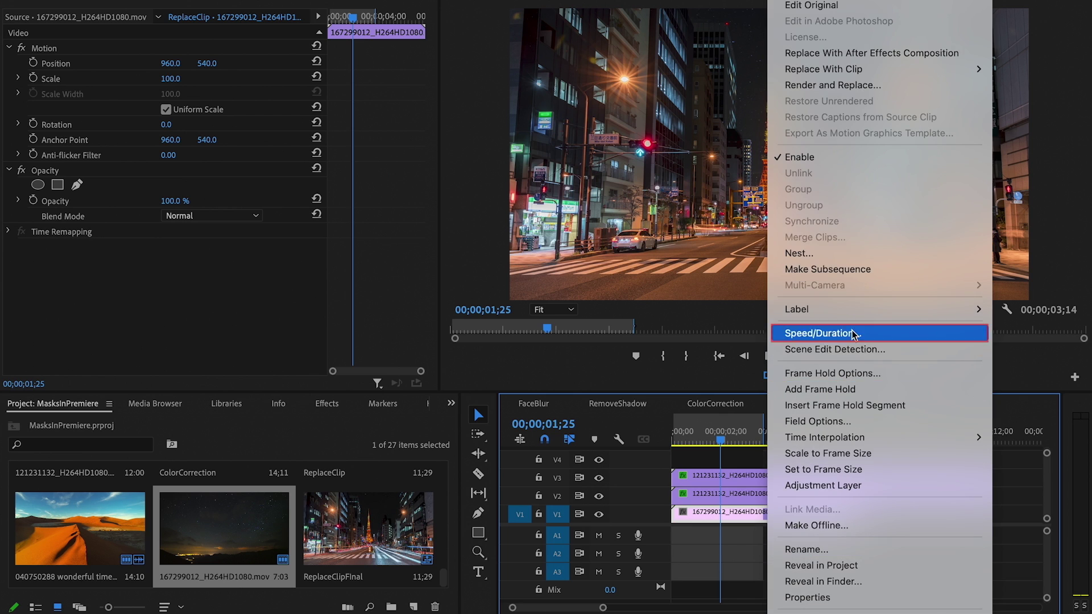
click(855, 334)
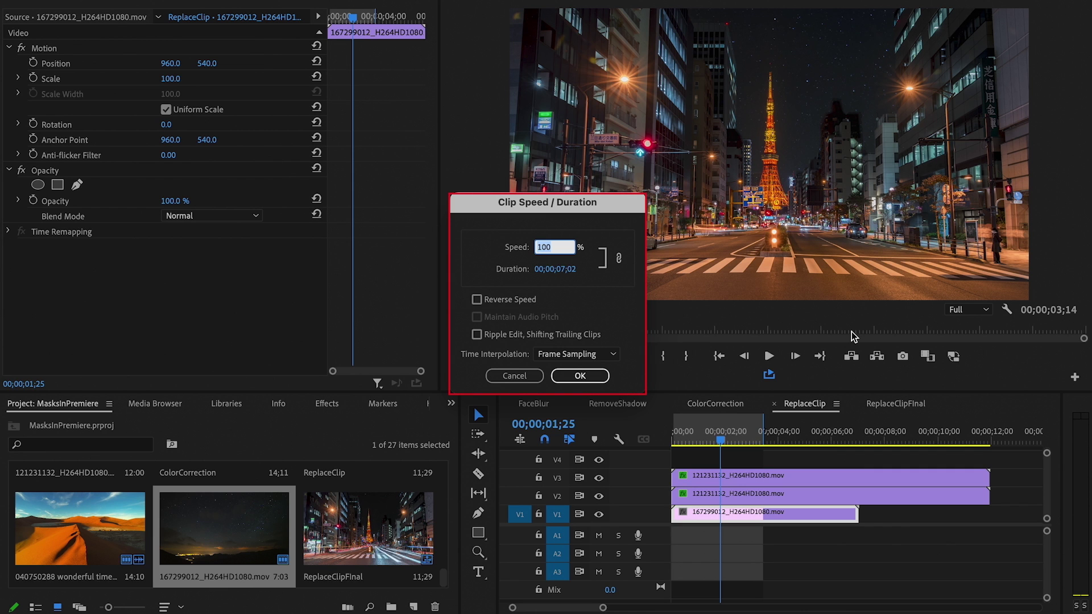
key(Return)
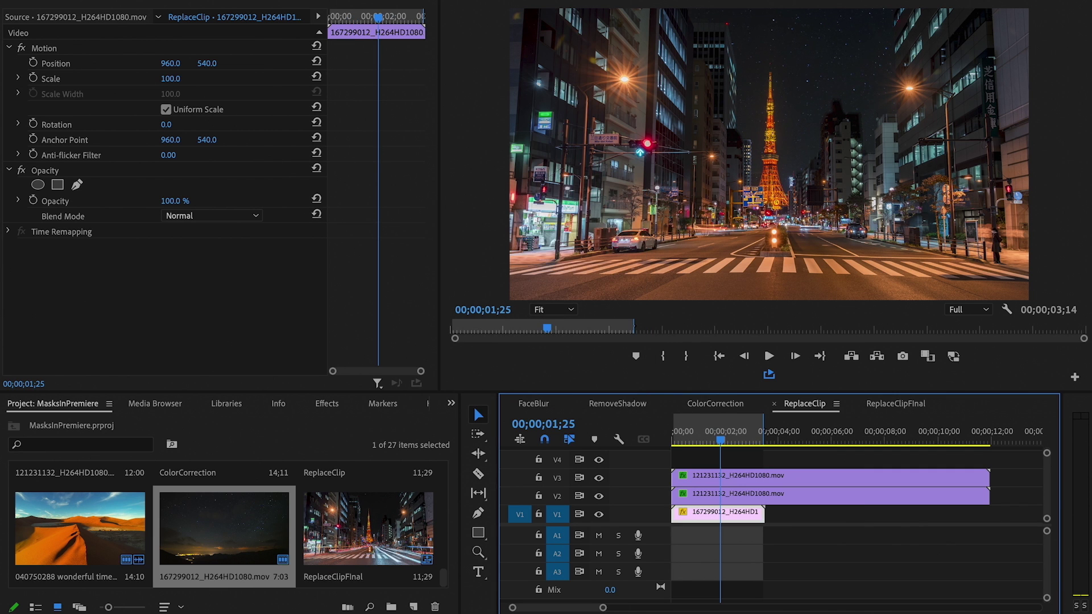
key(space)
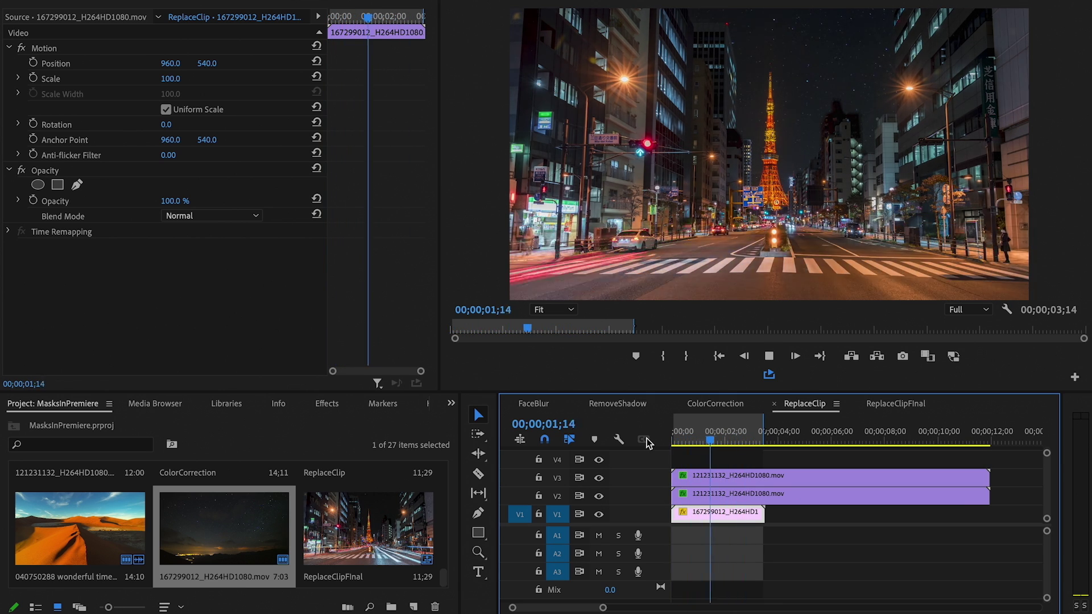
key(space)
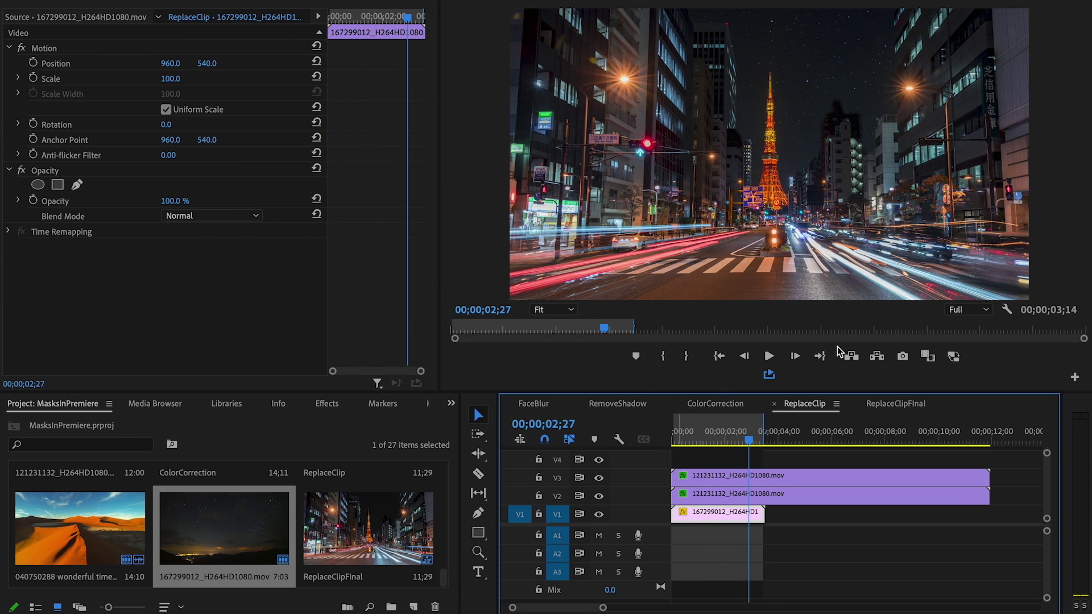
Show the Lumetri Color controls and set the starry-sky clip's contrast to 52.8, shadows 5.7, whites -34.0 and blacks -20.8
click(632, 1)
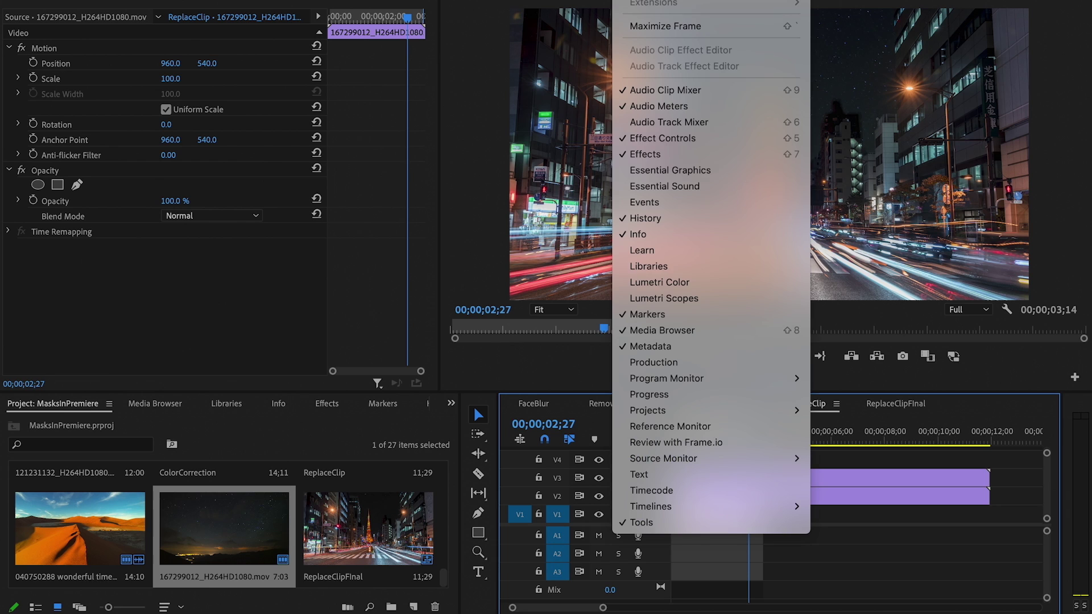
click(746, 282)
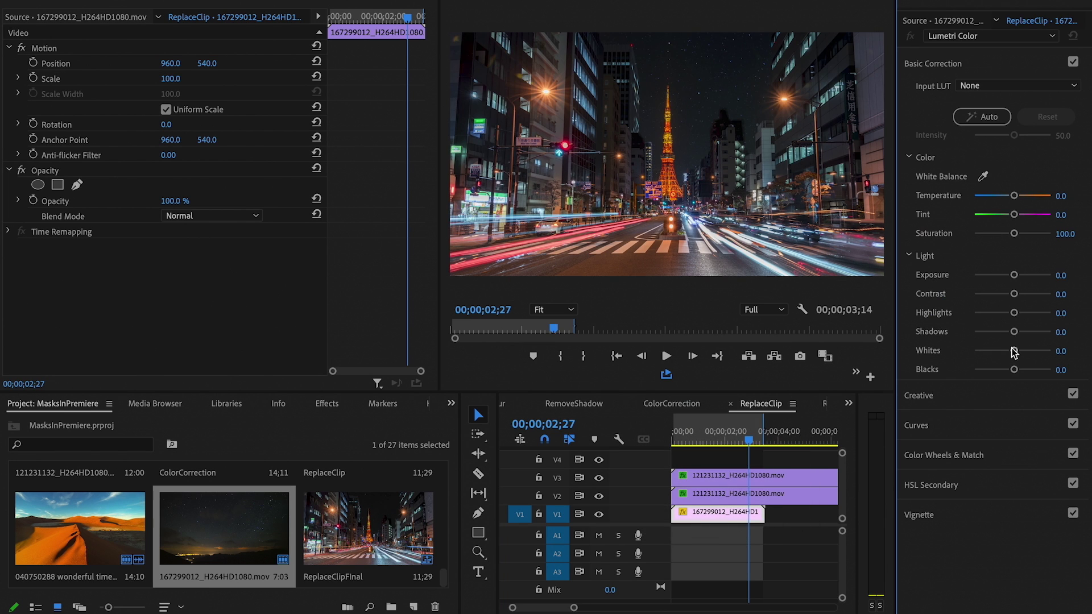
drag(1014, 293, 1033, 293)
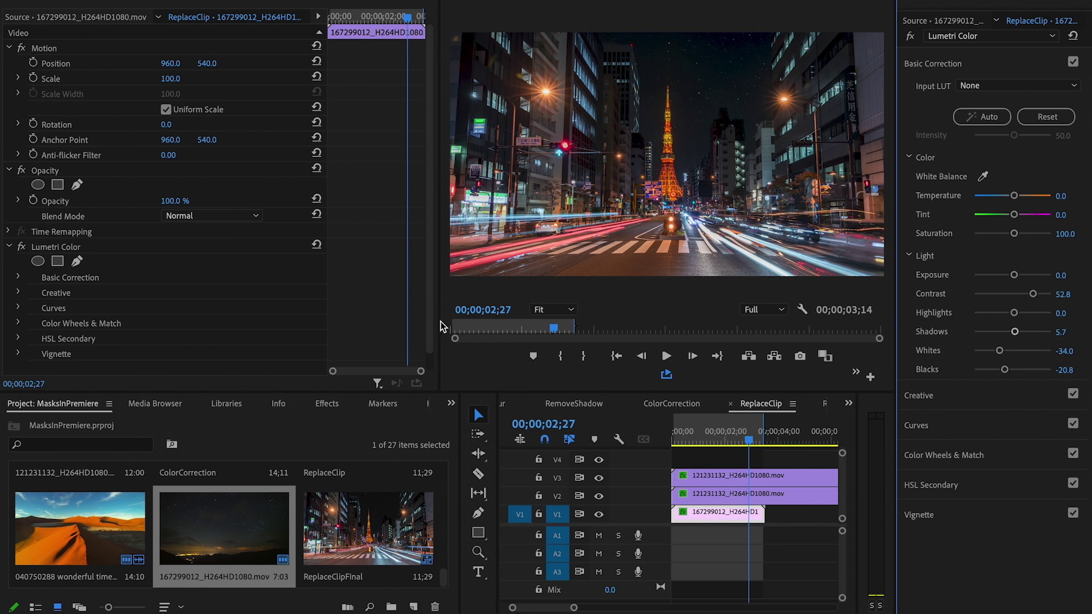